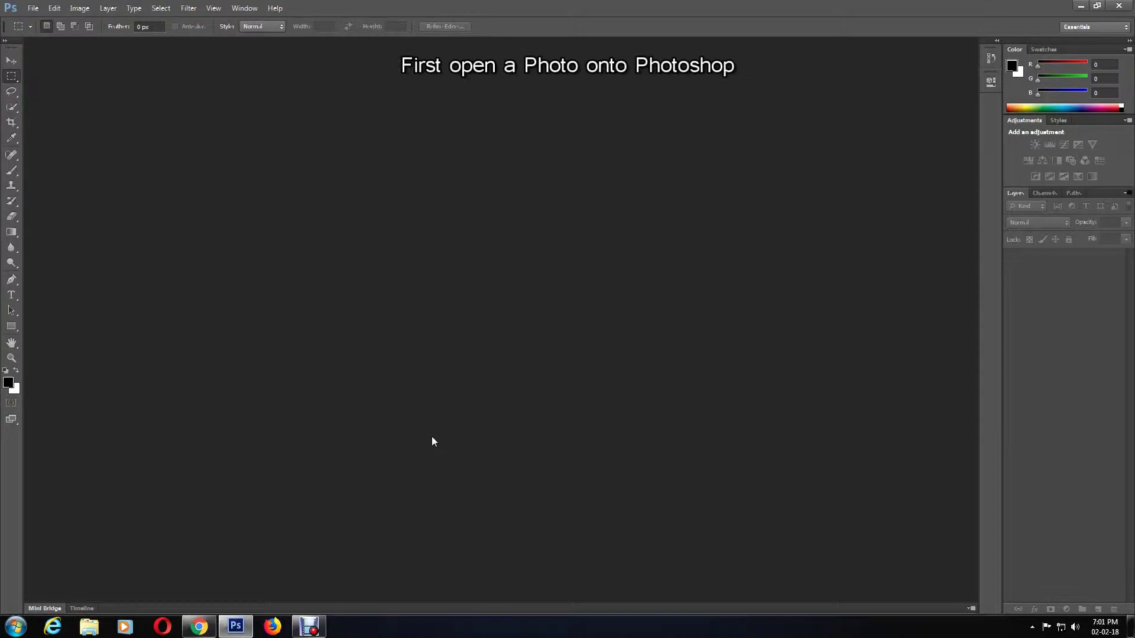
Step: Open the blonde portrait photo from the photos folder
left_click(33, 8)
left_click(78, 42)
left_click_drag(814, 311, 815, 351)
double_click(755, 262)
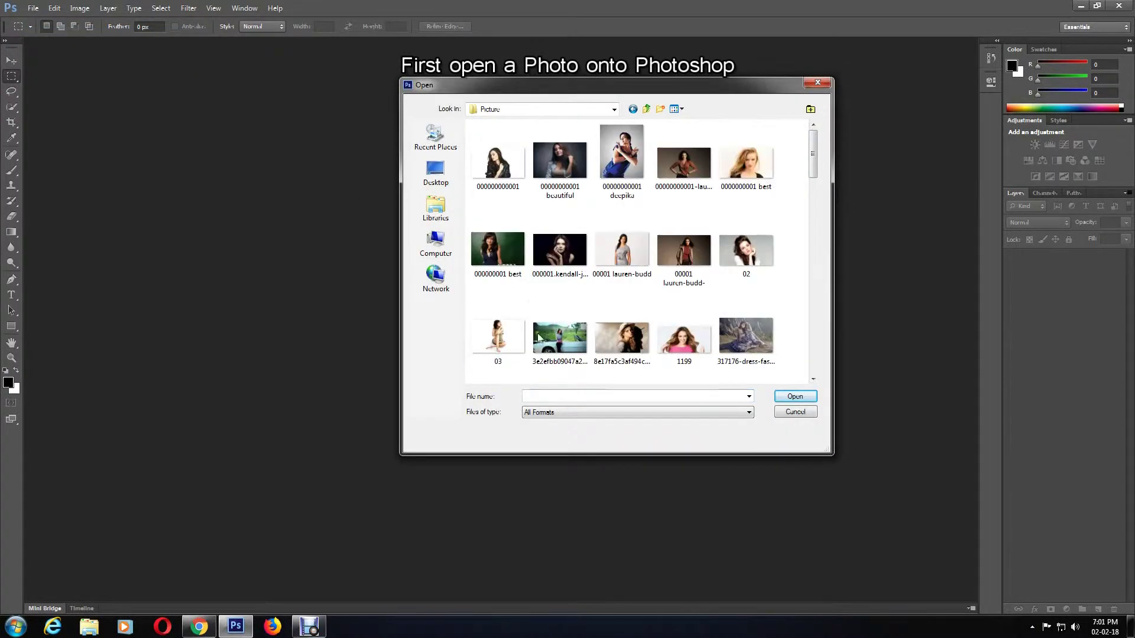
double_click(766, 189)
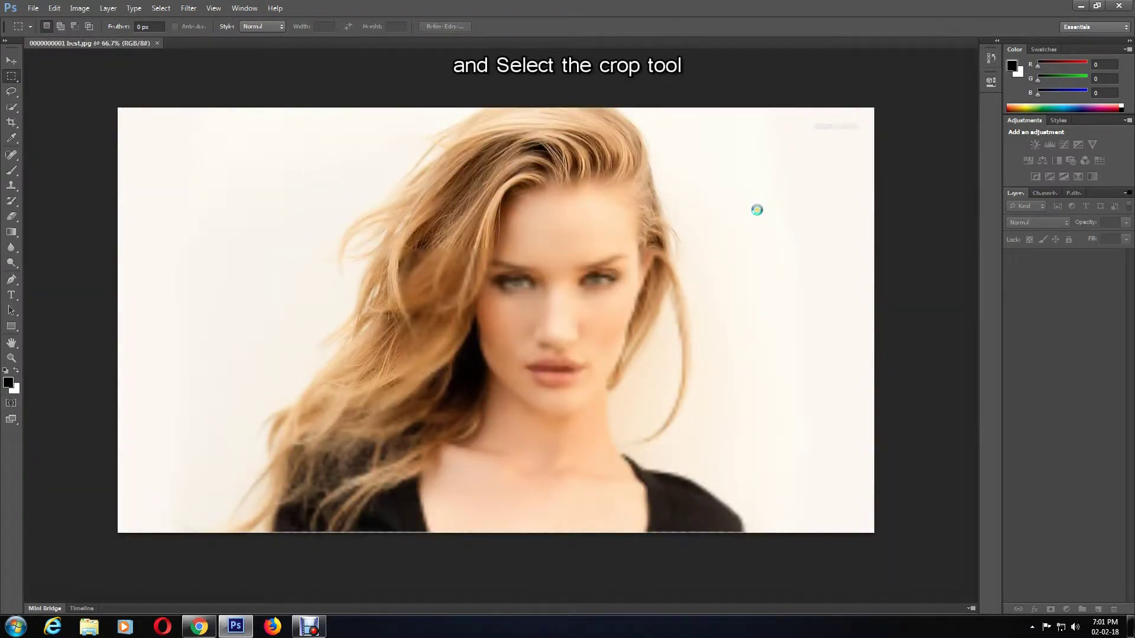
Step: Crop the photo to an 800 x 800 square framed around her face
left_click(11, 123)
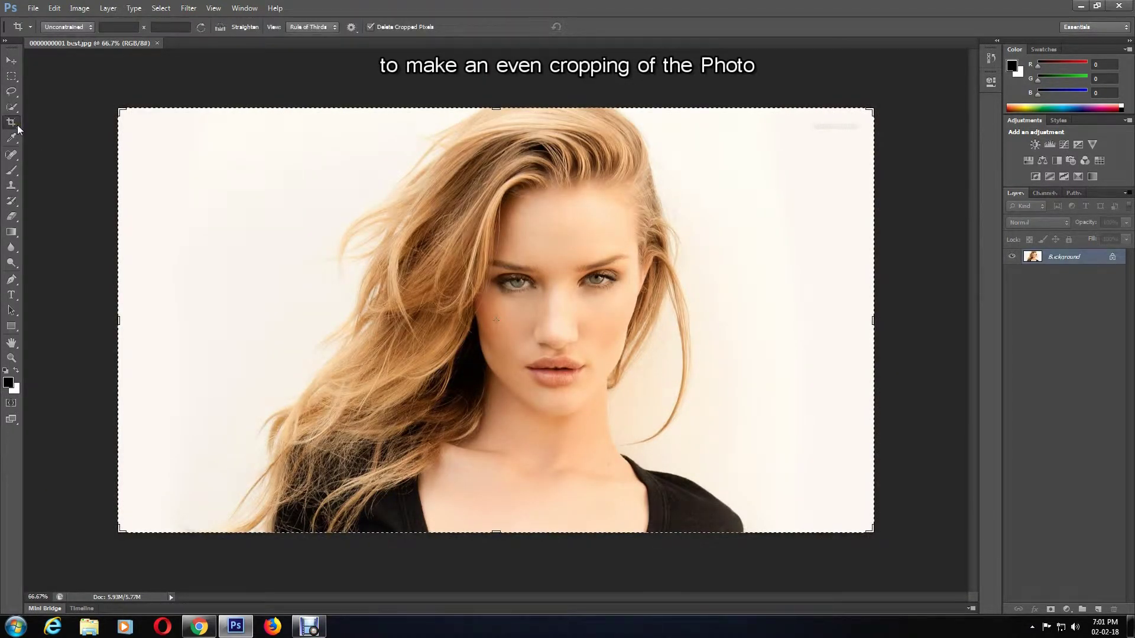
left_click(117, 27)
type("800")
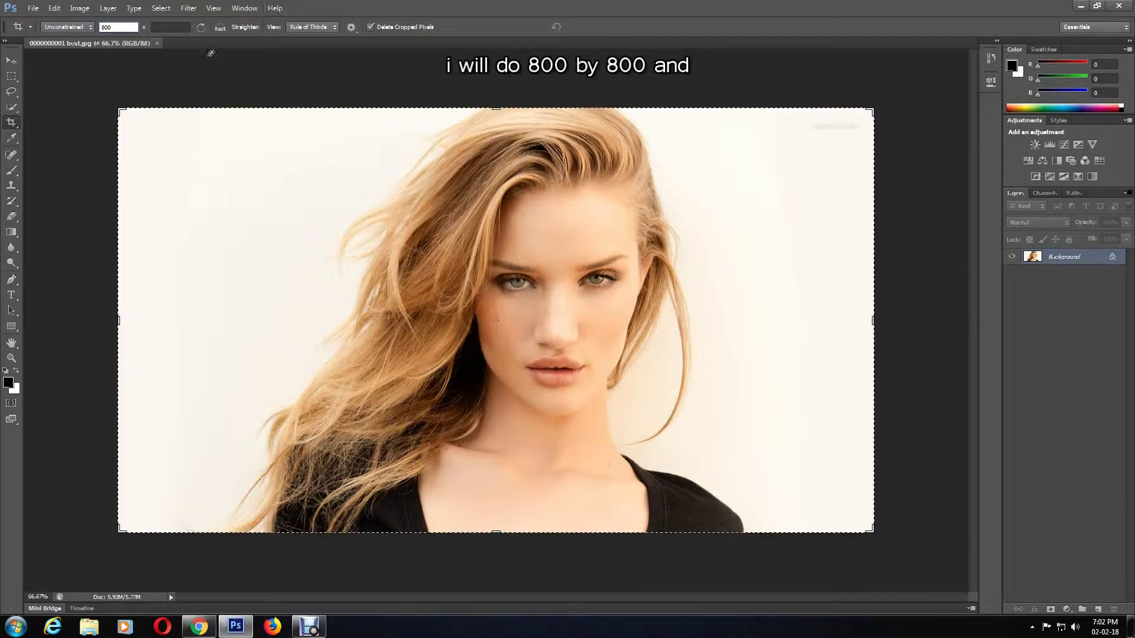
left_click(174, 27)
type("8")
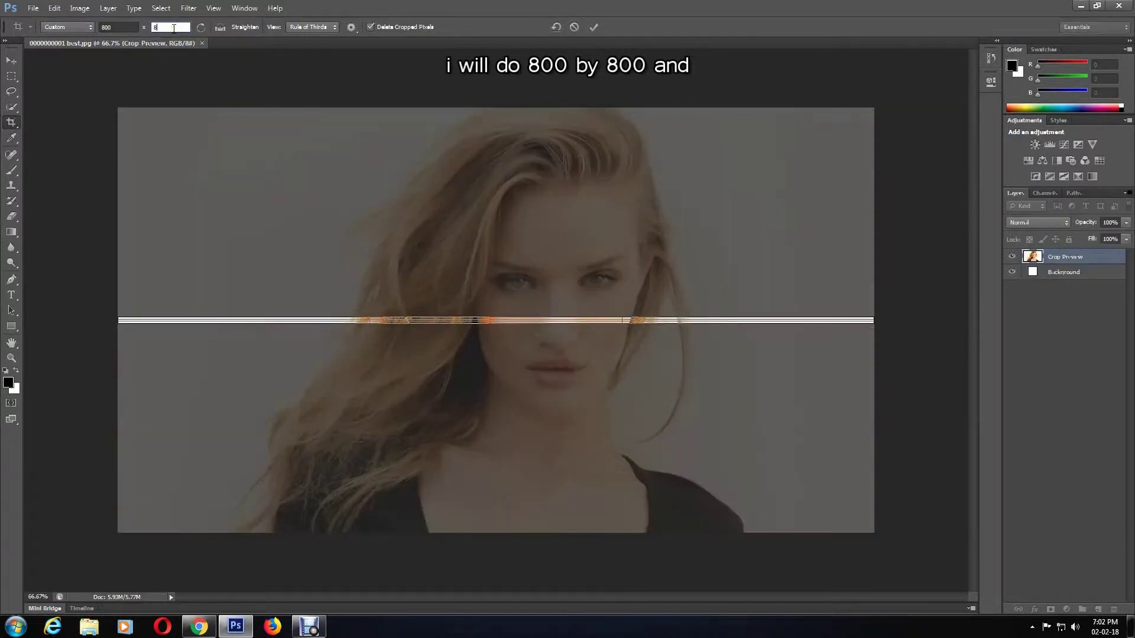
type("00")
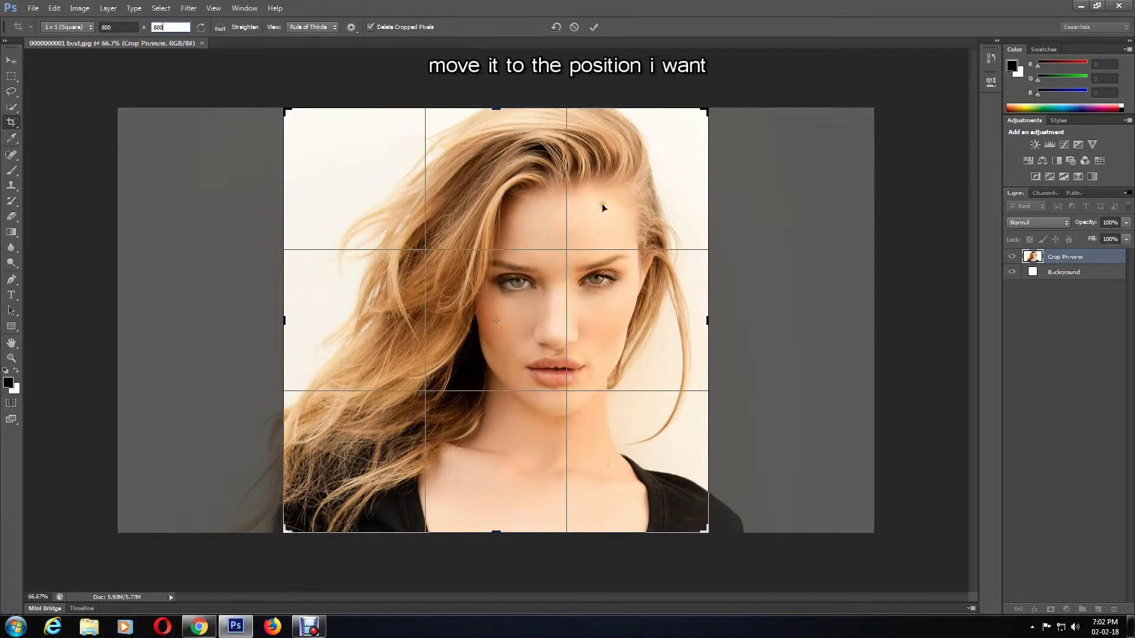
left_click_drag(707, 109, 701, 116)
left_click_drag(292, 524, 299, 519)
mouse_move(506, 228)
left_mouse_down()
mouse_move(500, 251)
mouse_move(518, 251)
left_mouse_up()
left_click(593, 28)
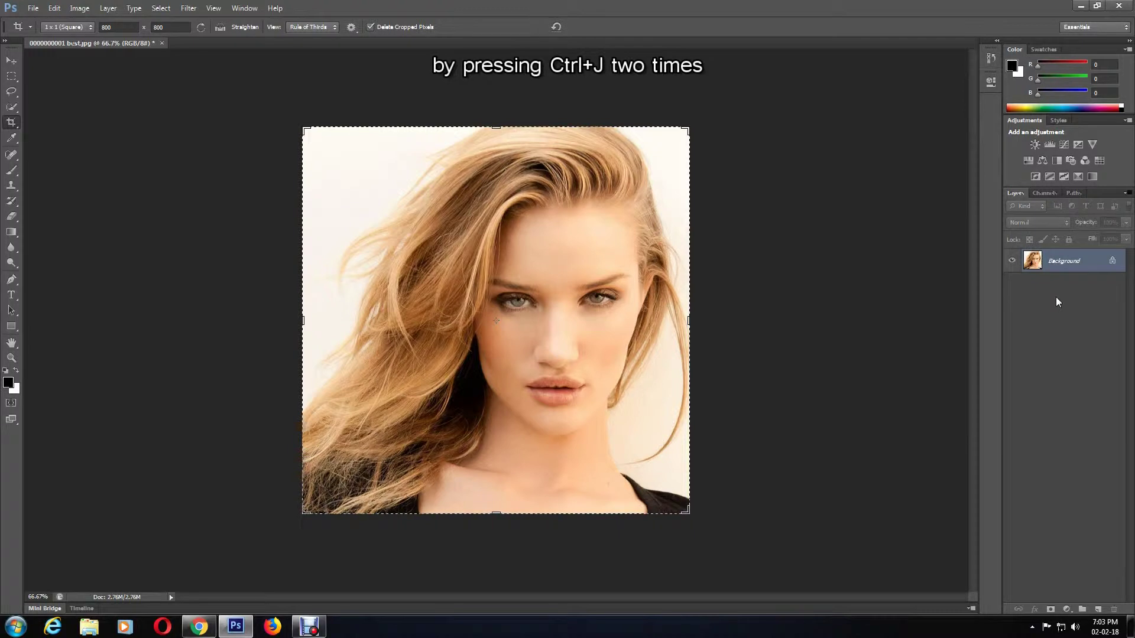
Step: Duplicate the photo layer twice and fill the Background layer with black
key("ctrl+j")
key("ctrl+j")
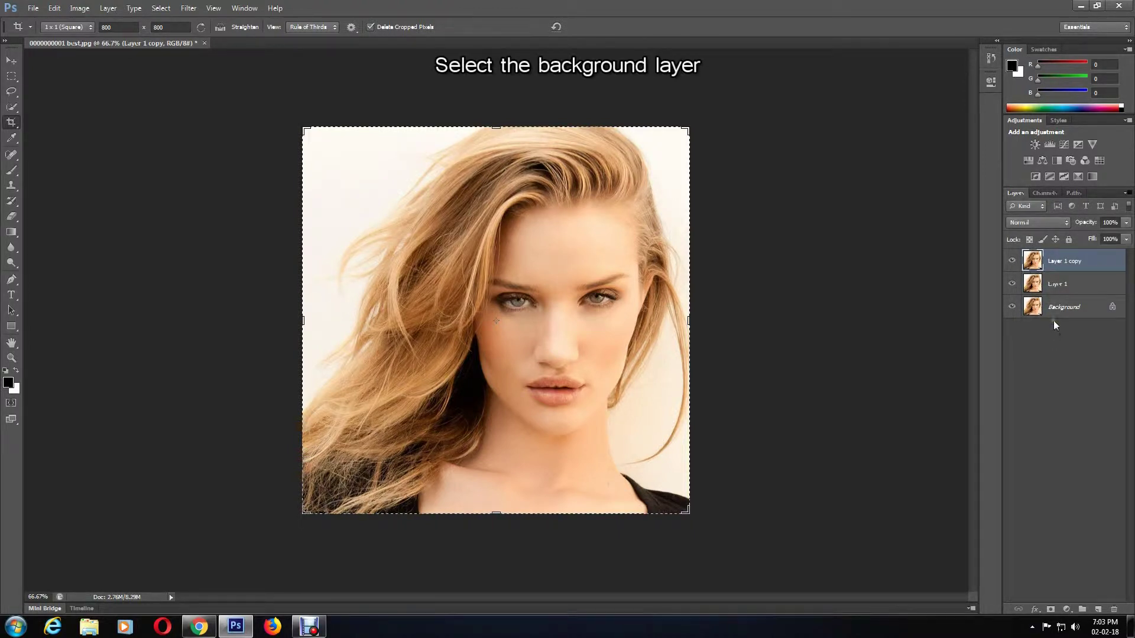
left_click(1054, 310)
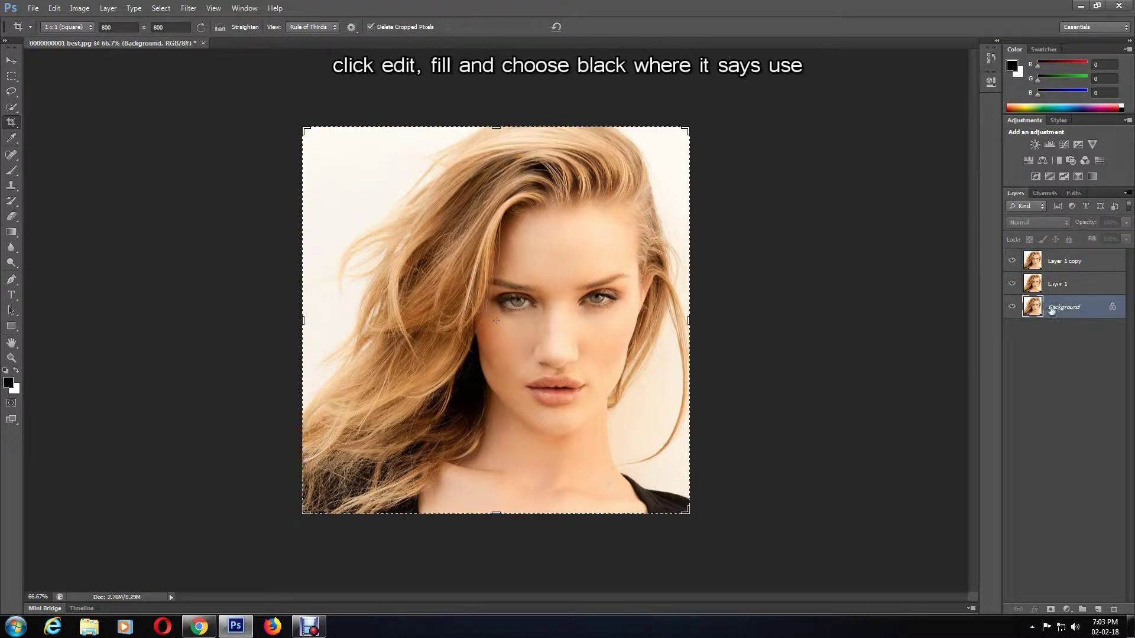
left_click(54, 8)
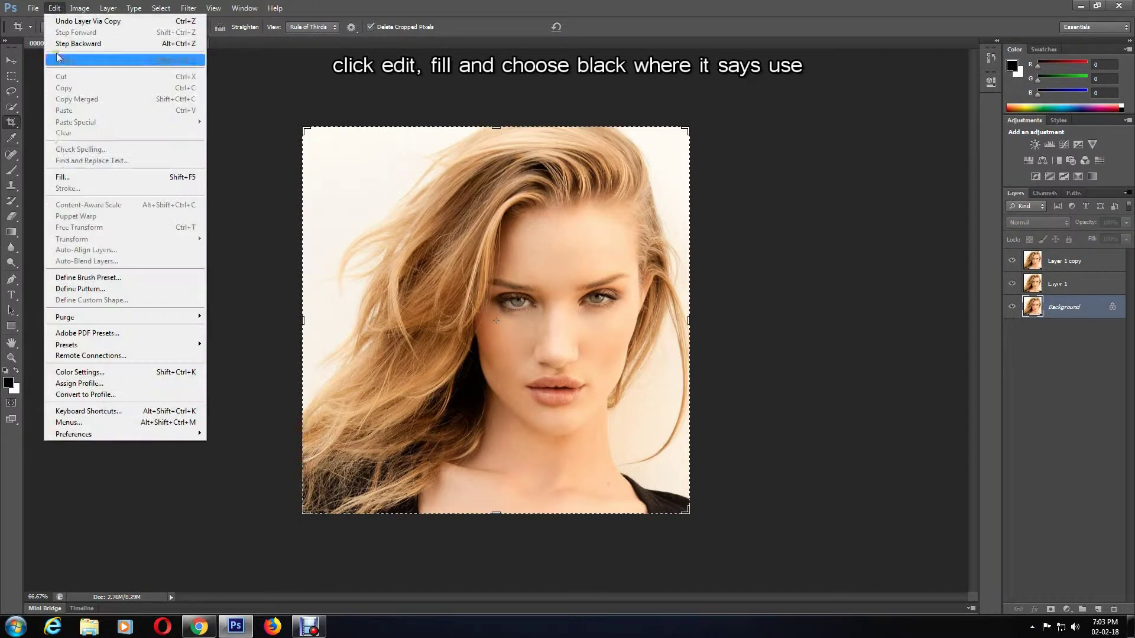
left_click(66, 177)
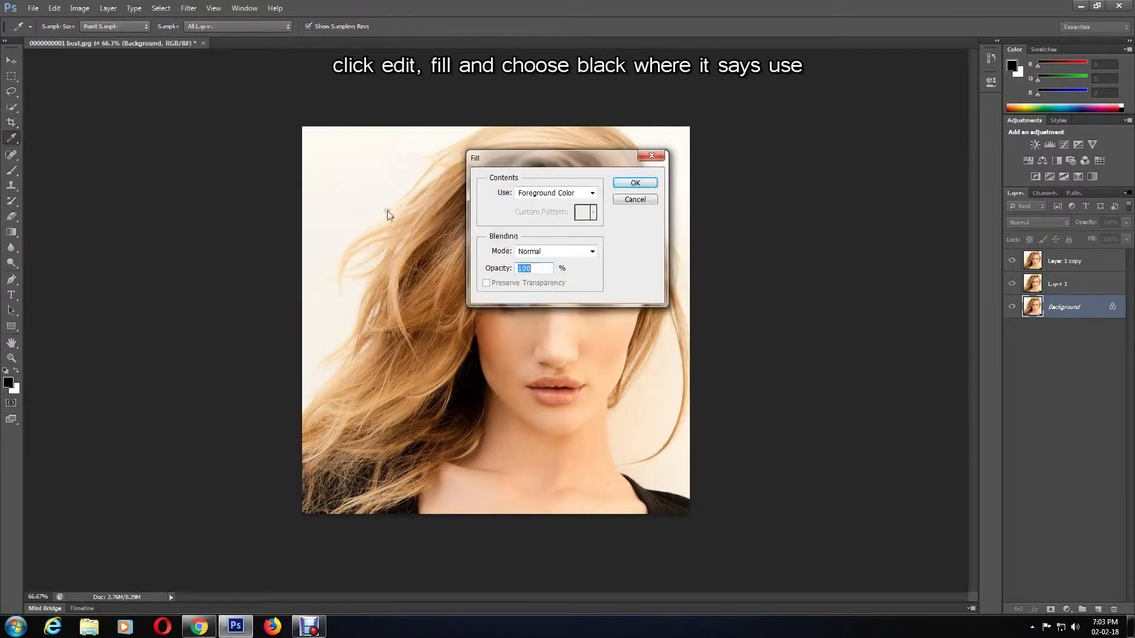
left_click(572, 198)
left_click(554, 280)
left_click(640, 187)
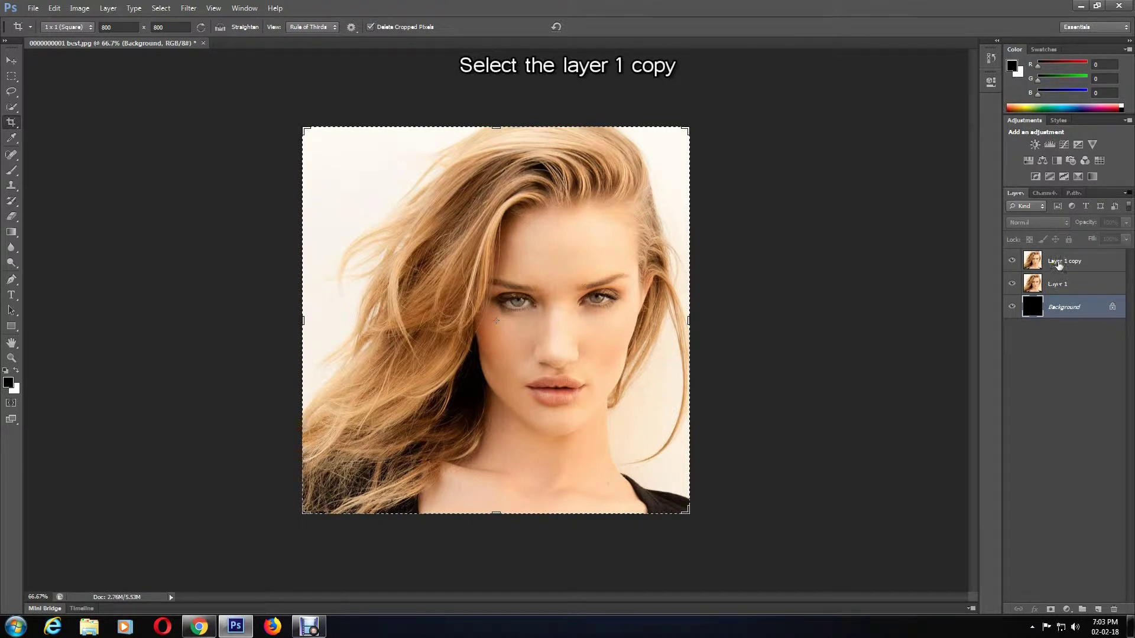
Step: Set the grid colour to bright green in Guides, Grid & Slices preferences
left_click(1063, 265)
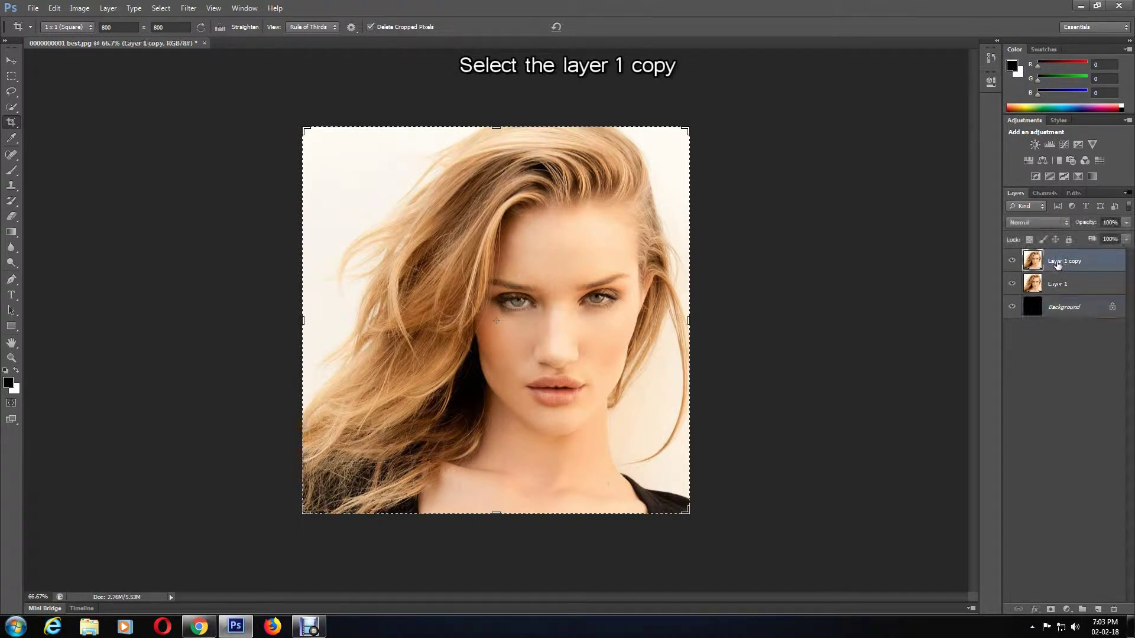
left_click(56, 8)
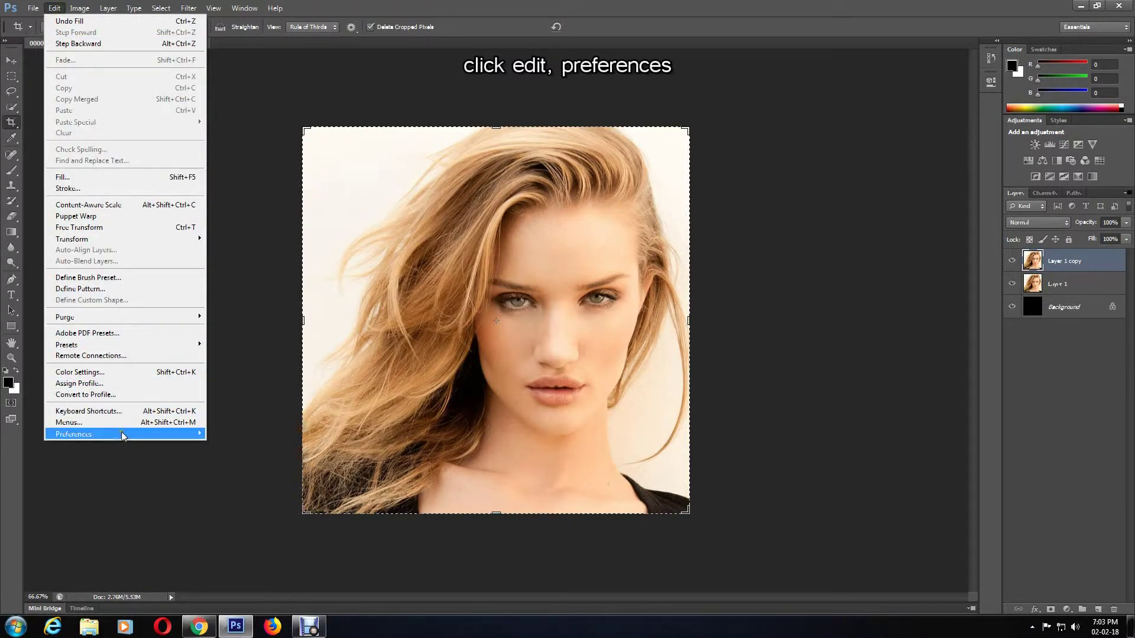
mouse_move(73, 434)
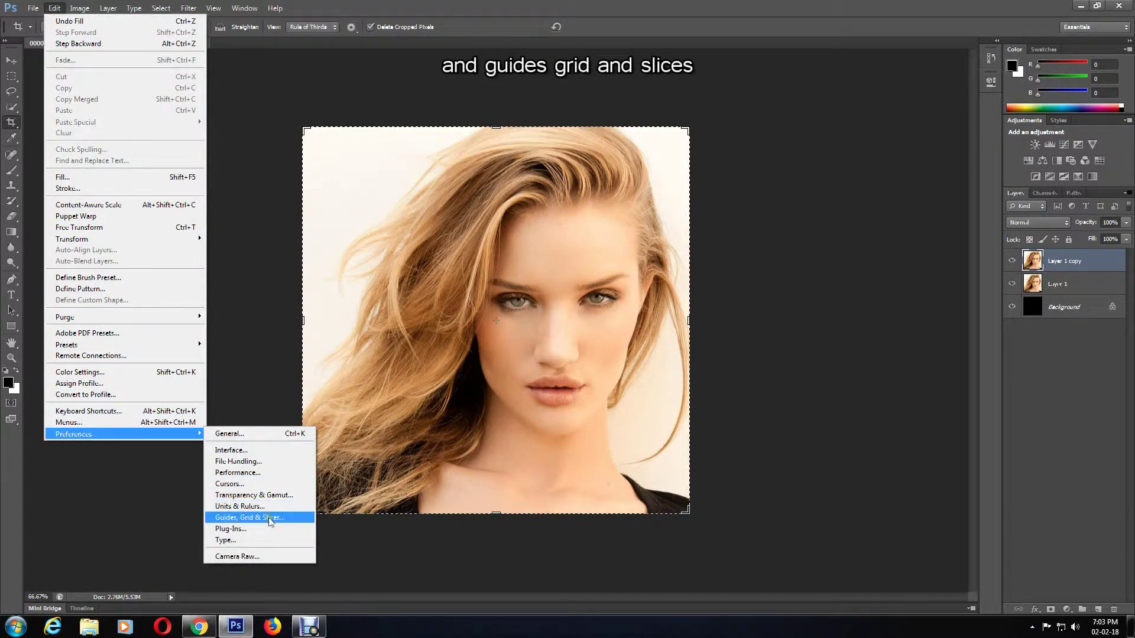
left_click(279, 522)
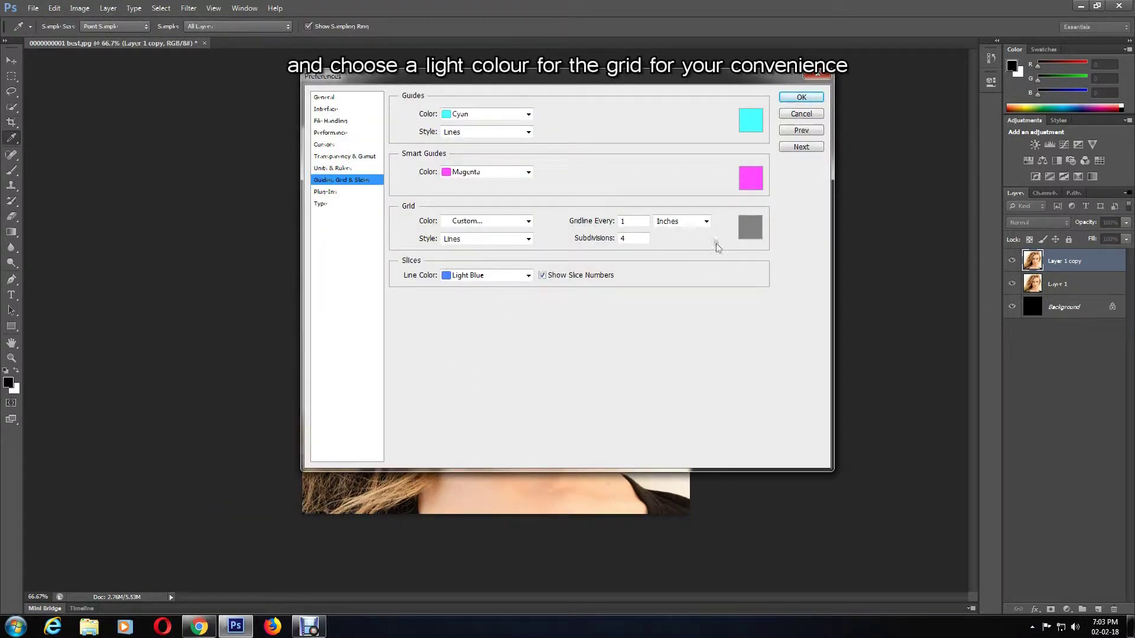
left_click(748, 231)
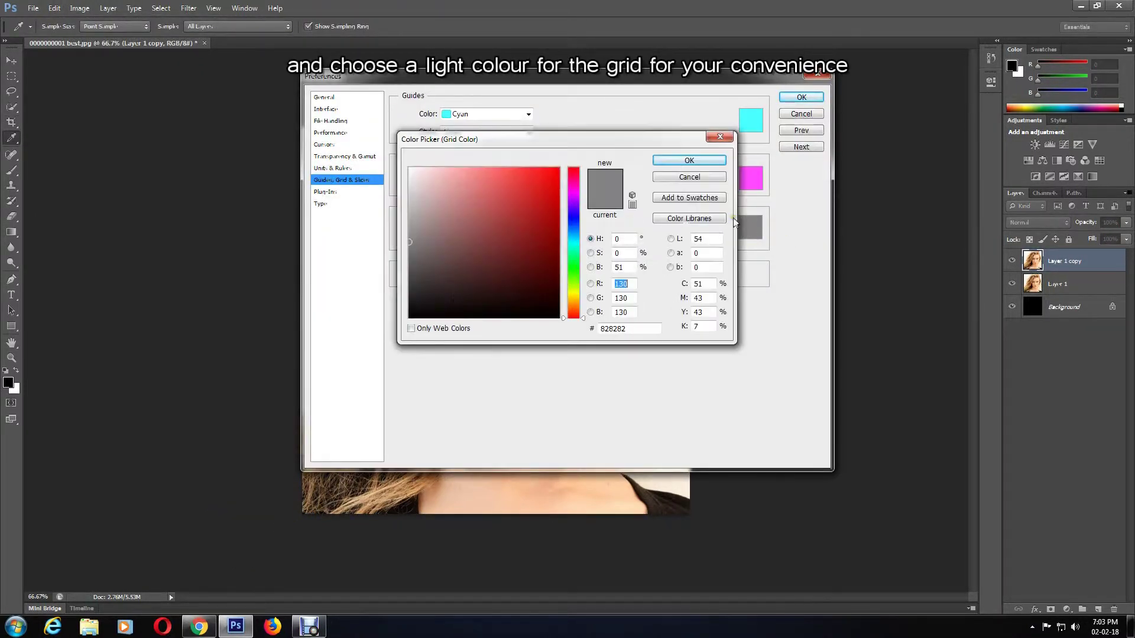
left_click(570, 284)
left_click_drag(570, 284, 570, 280)
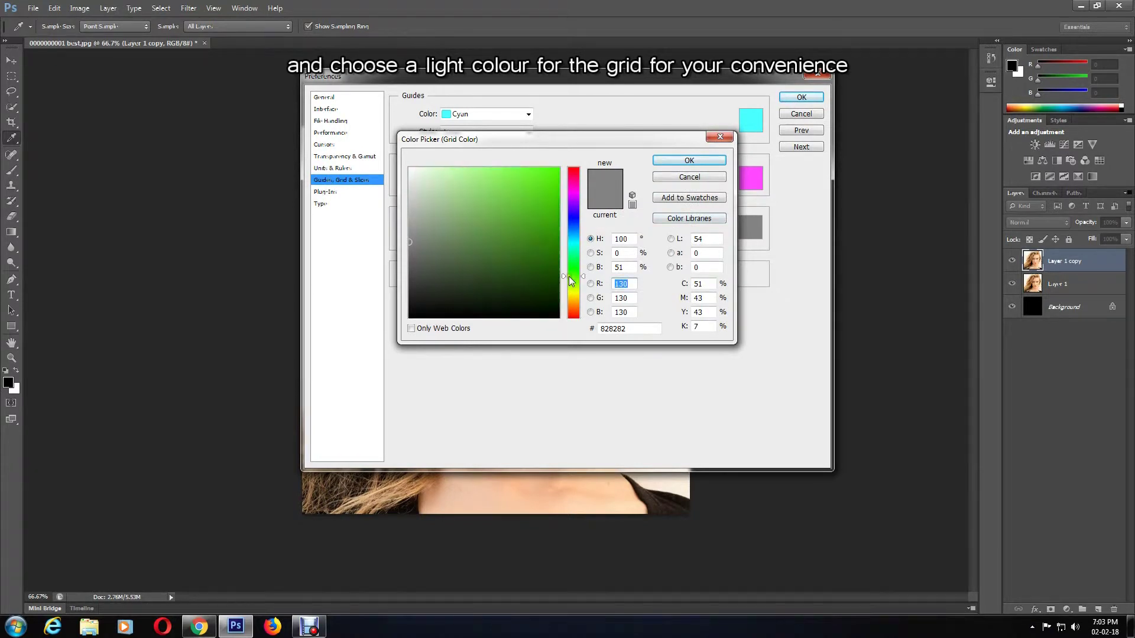
left_click(540, 169)
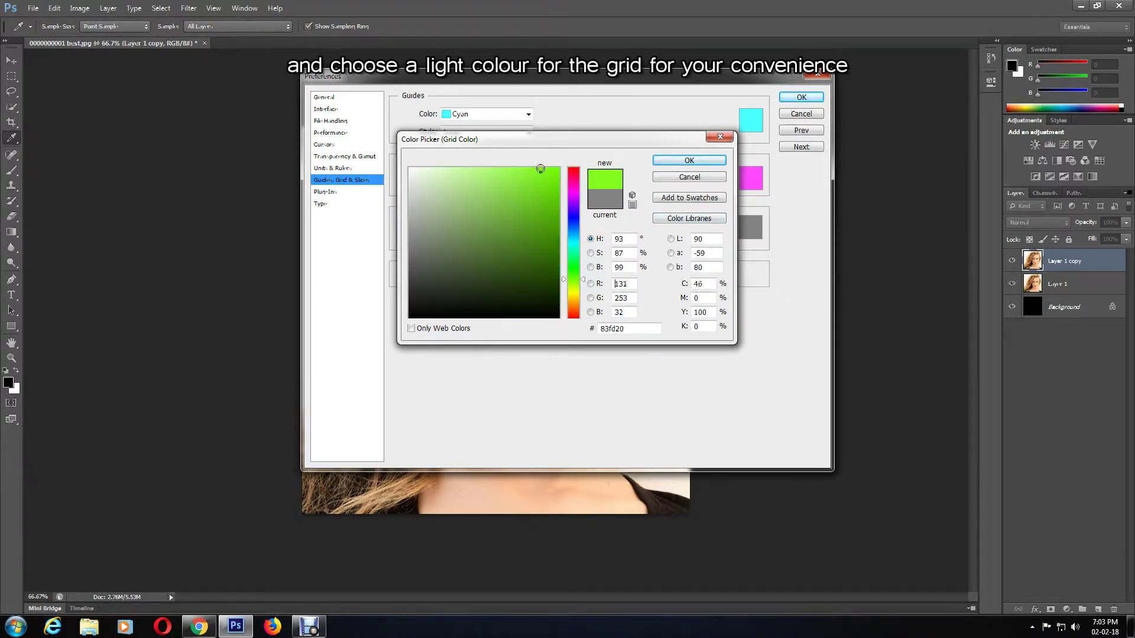
left_click(683, 164)
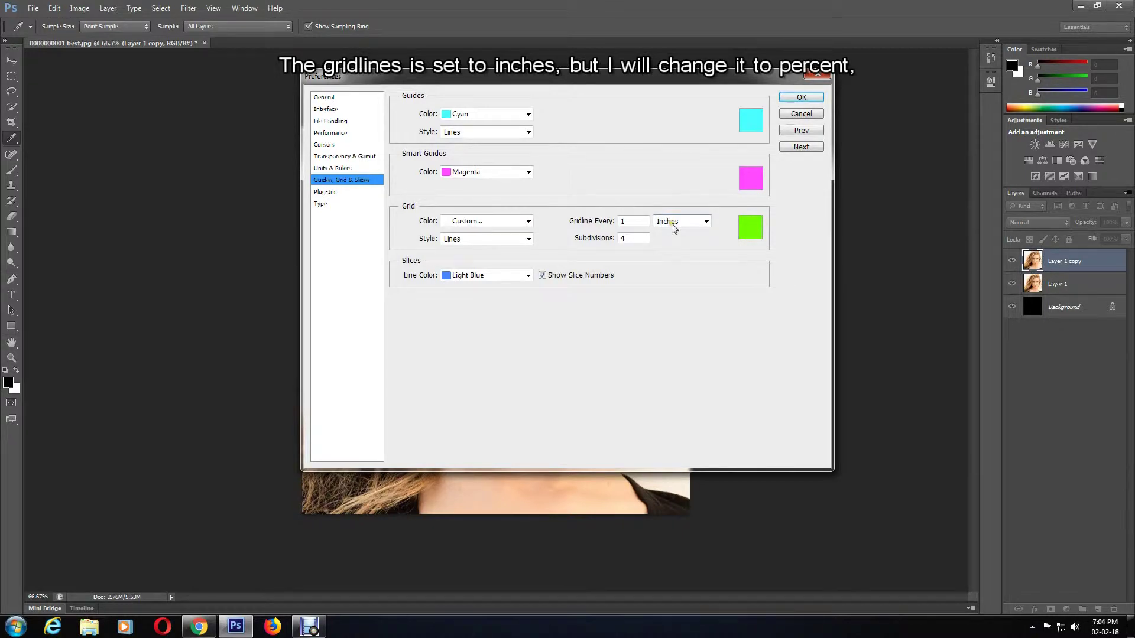
Step: Space gridlines every 10 percent with 2 subdivisions and confirm the preferences
left_click(681, 222)
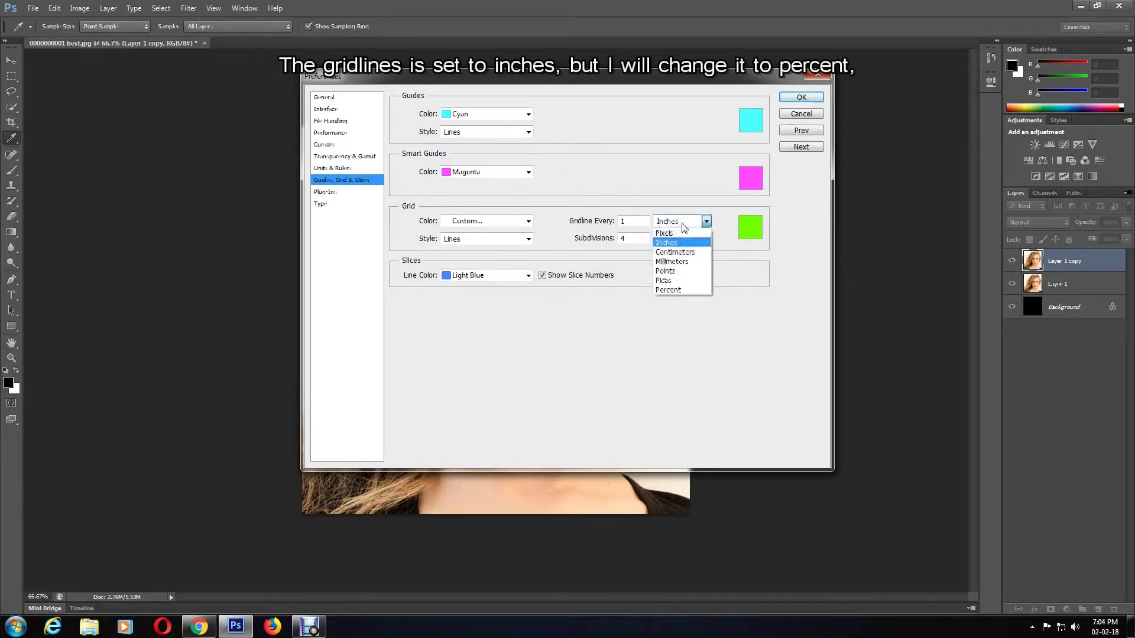
left_click(669, 291)
type("0")
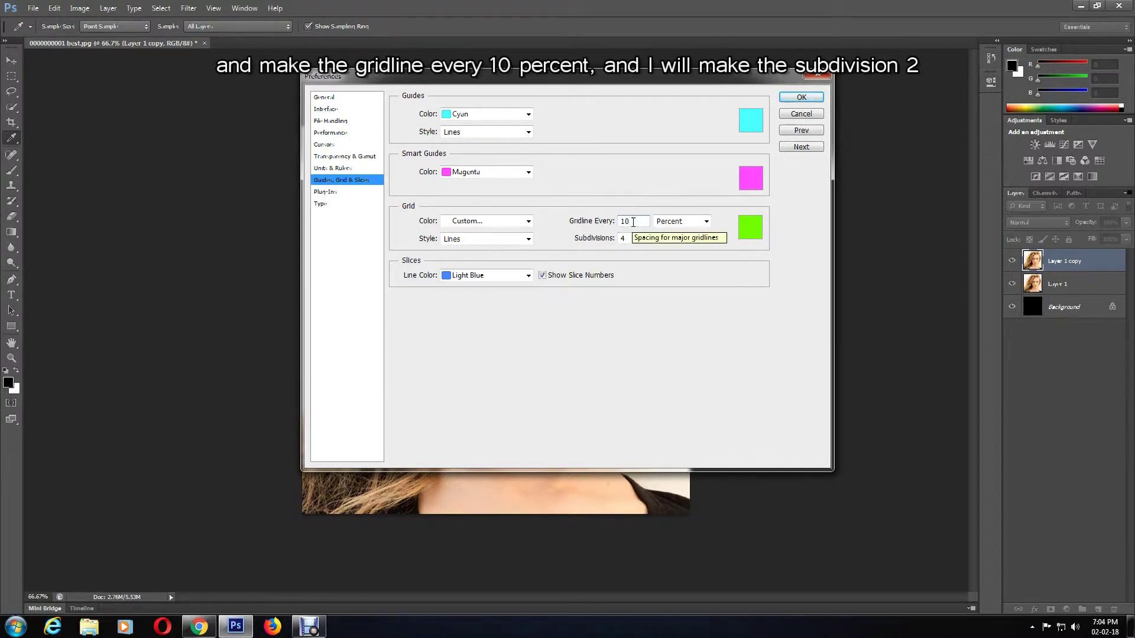
double_click(625, 239)
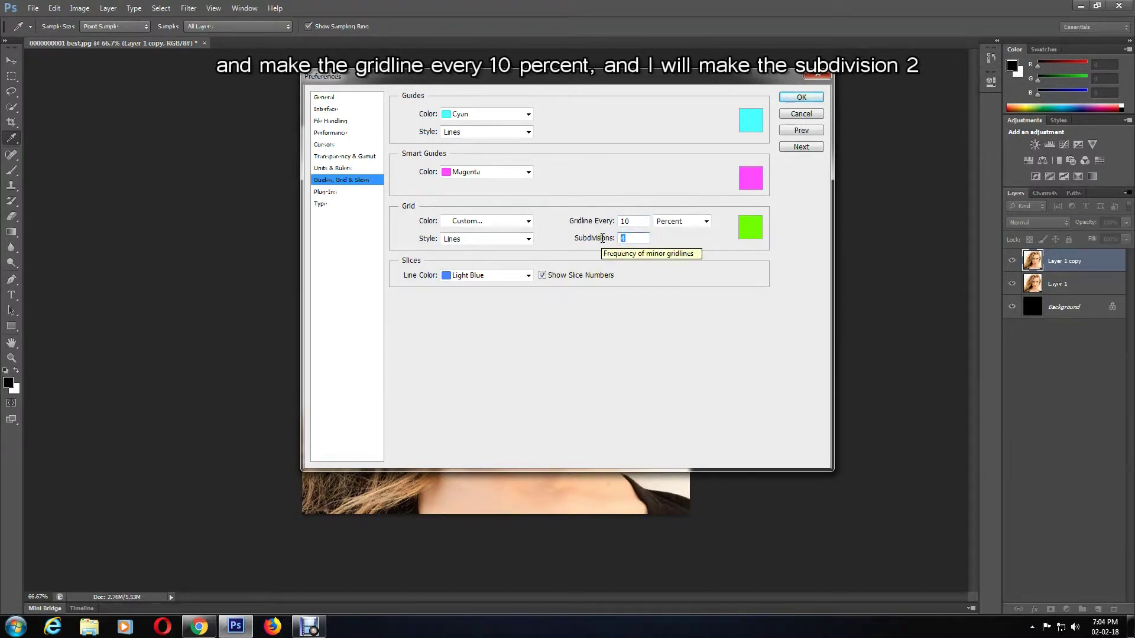
type("2")
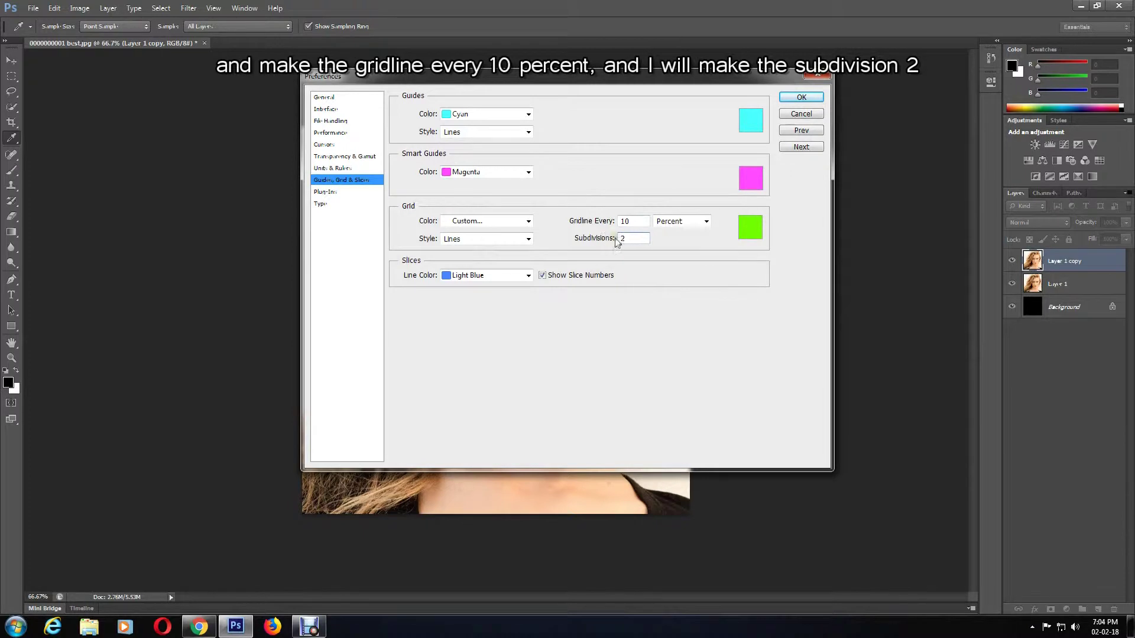
left_click(801, 98)
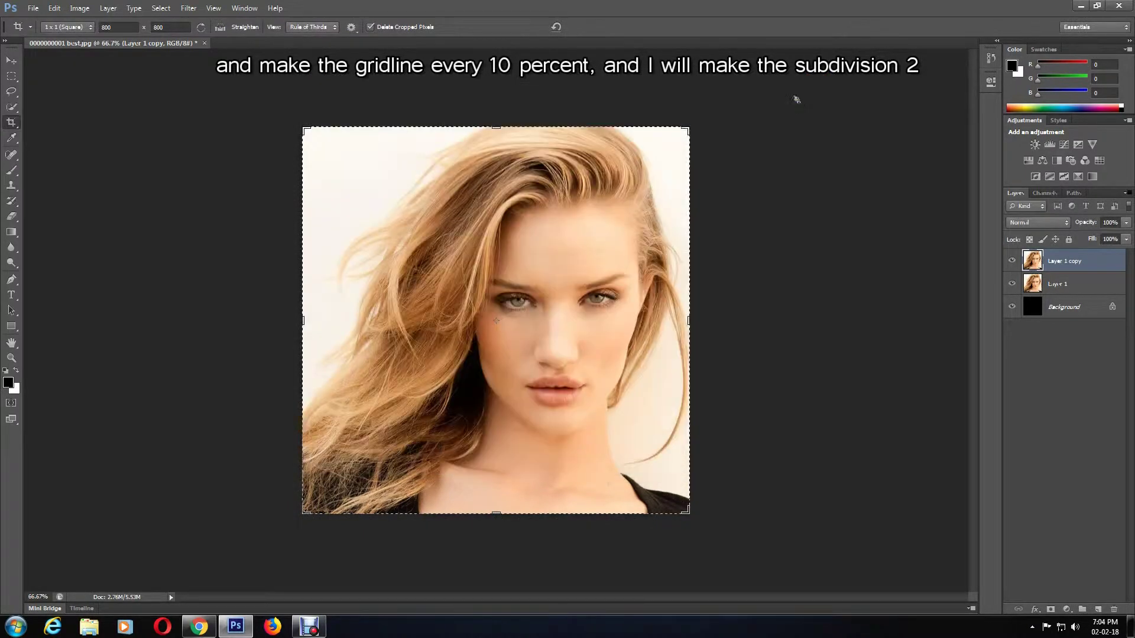
Step: Show the green grid and marquee-select five alternating full-height grid columns
left_click(215, 11)
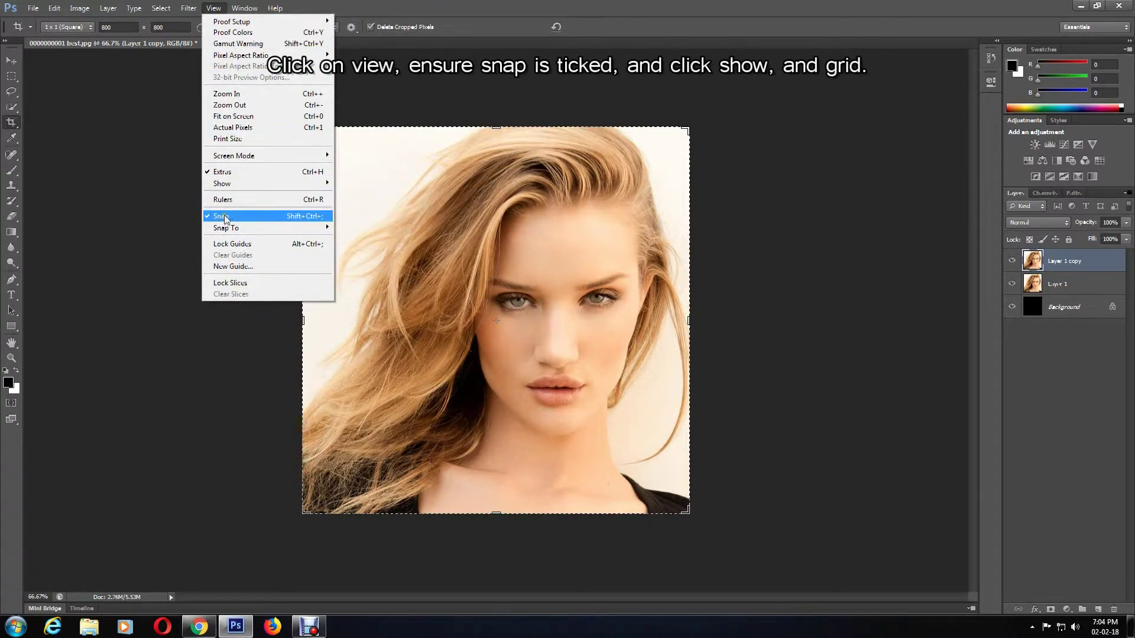
mouse_move(224, 184)
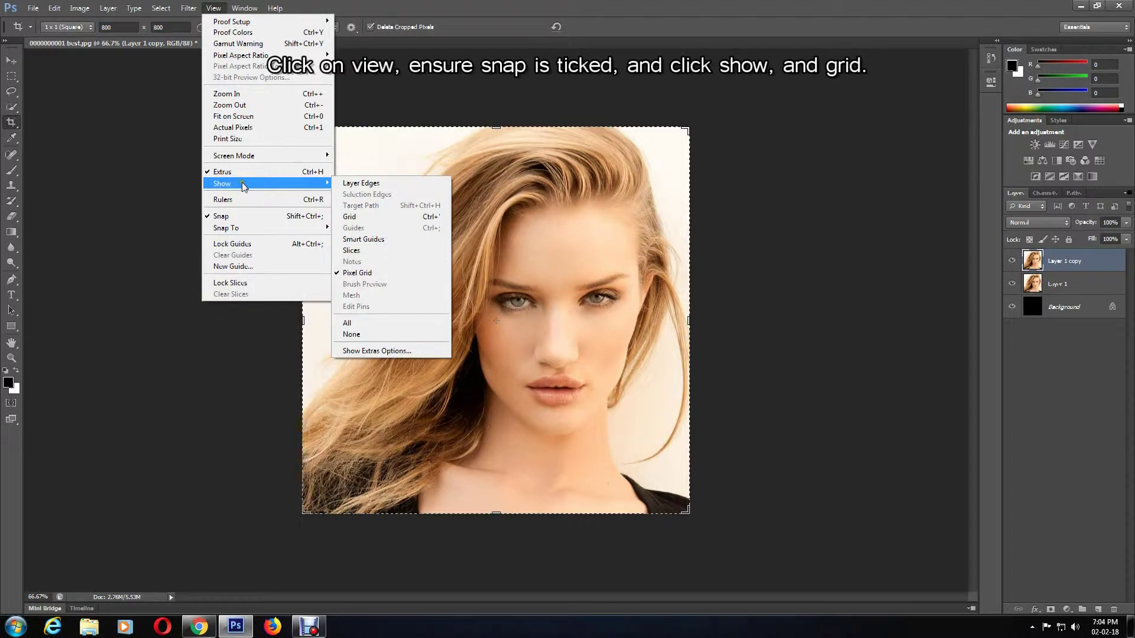
left_click(361, 223)
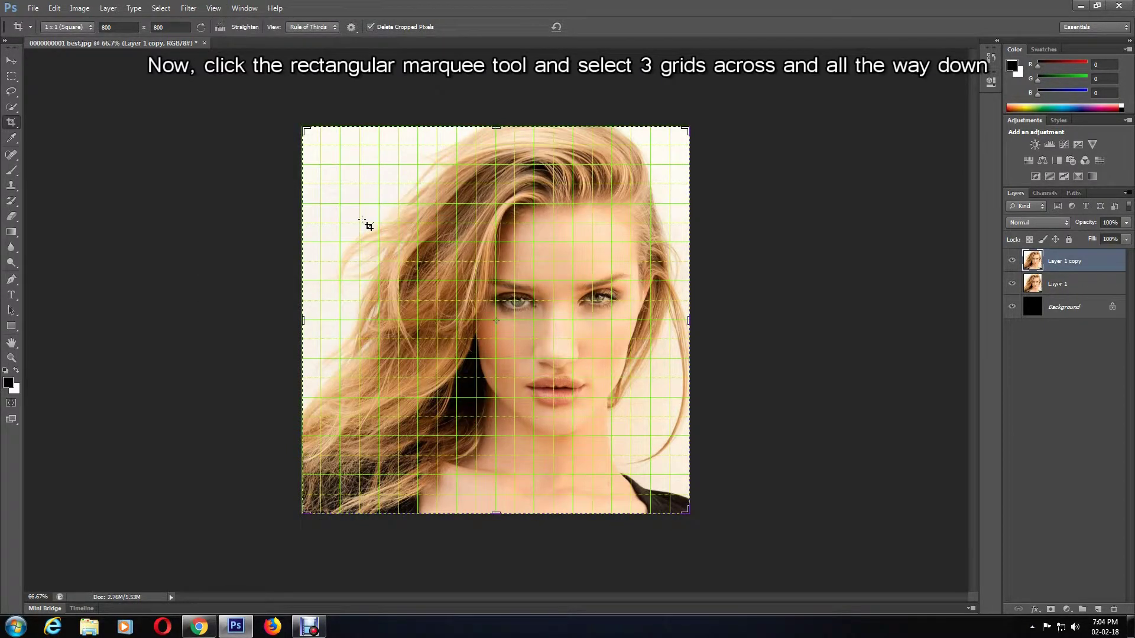
left_click_drag(11, 77, 74, 79)
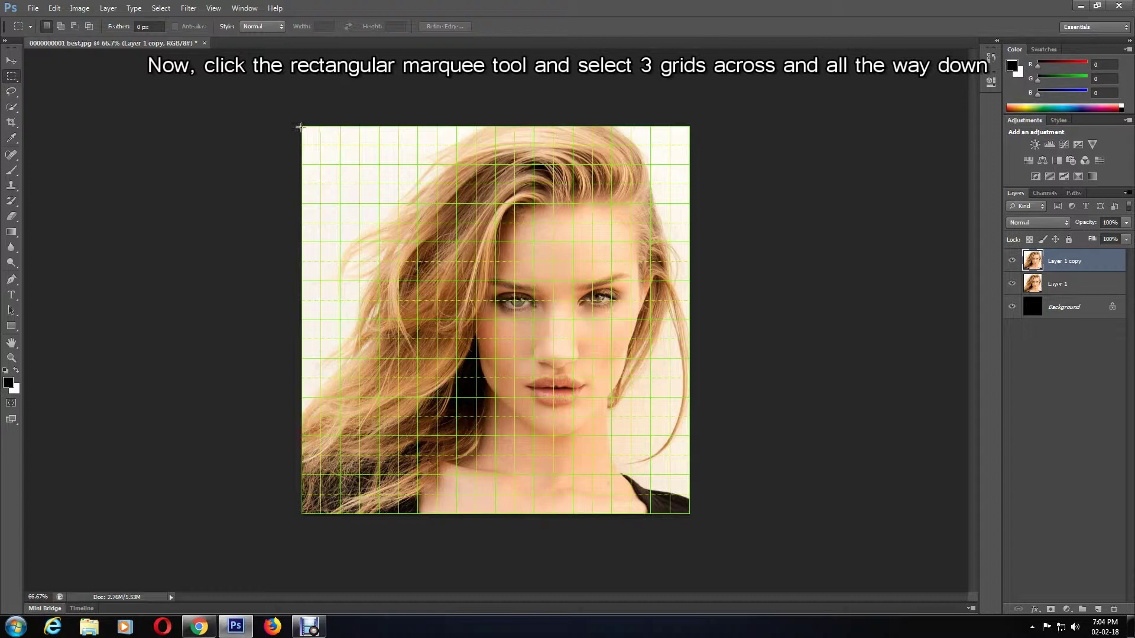
mouse_move(299, 127)
left_mouse_down()
mouse_move(357, 221)
mouse_move(355, 517)
left_mouse_up()
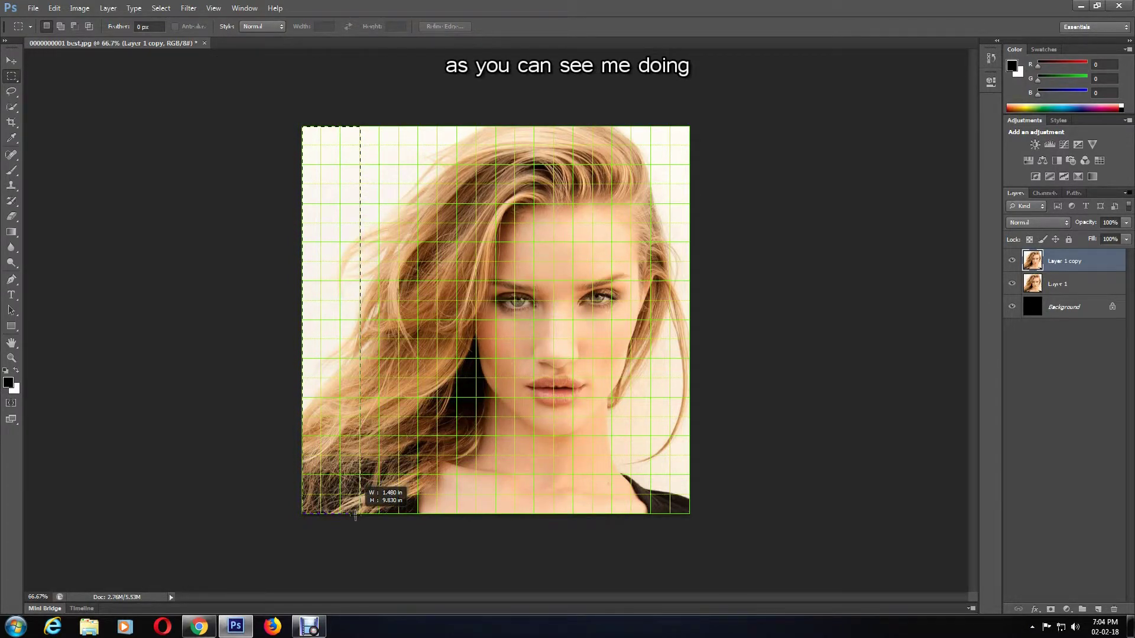
left_click_drag(356, 517, 360, 515)
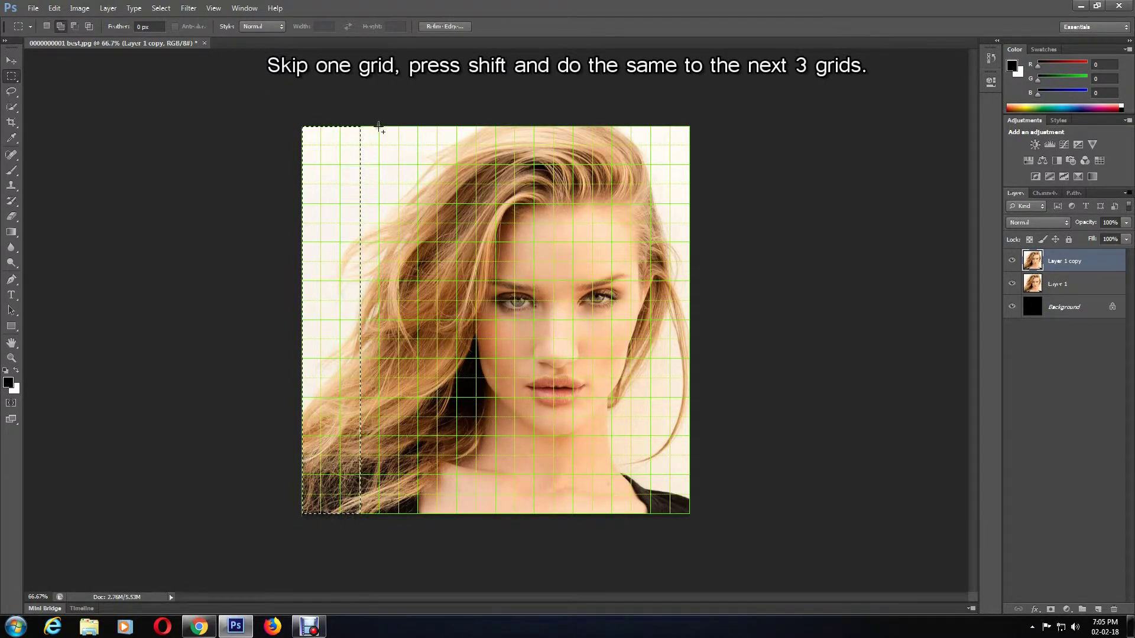
left_click_drag(379, 127, 438, 396, "shift")
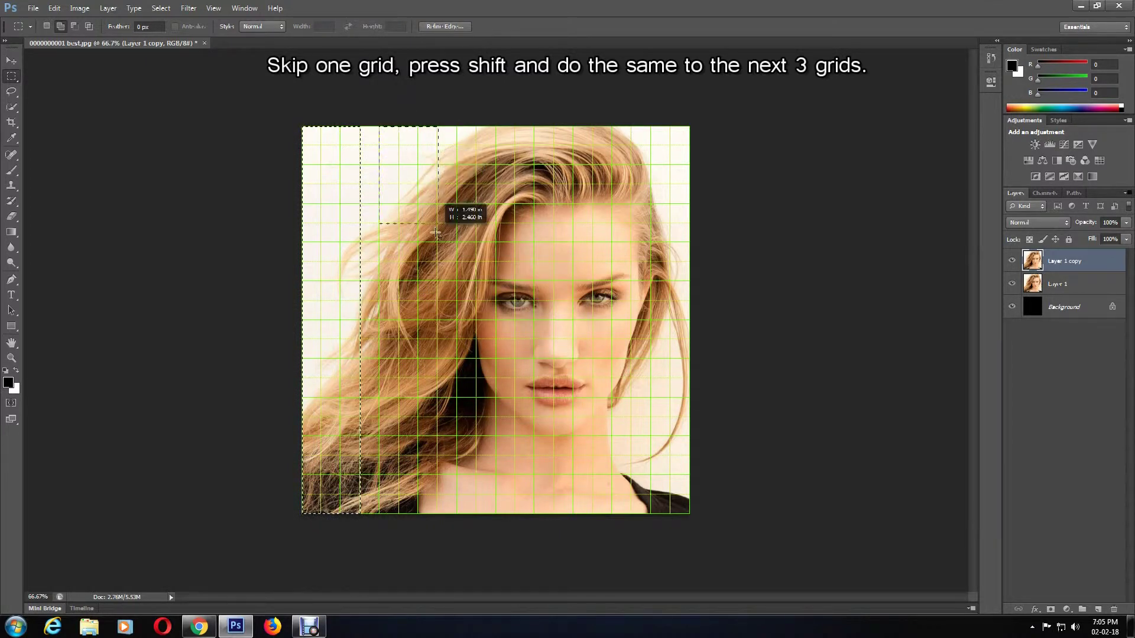
left_click_drag(435, 398, 438, 512, "shift")
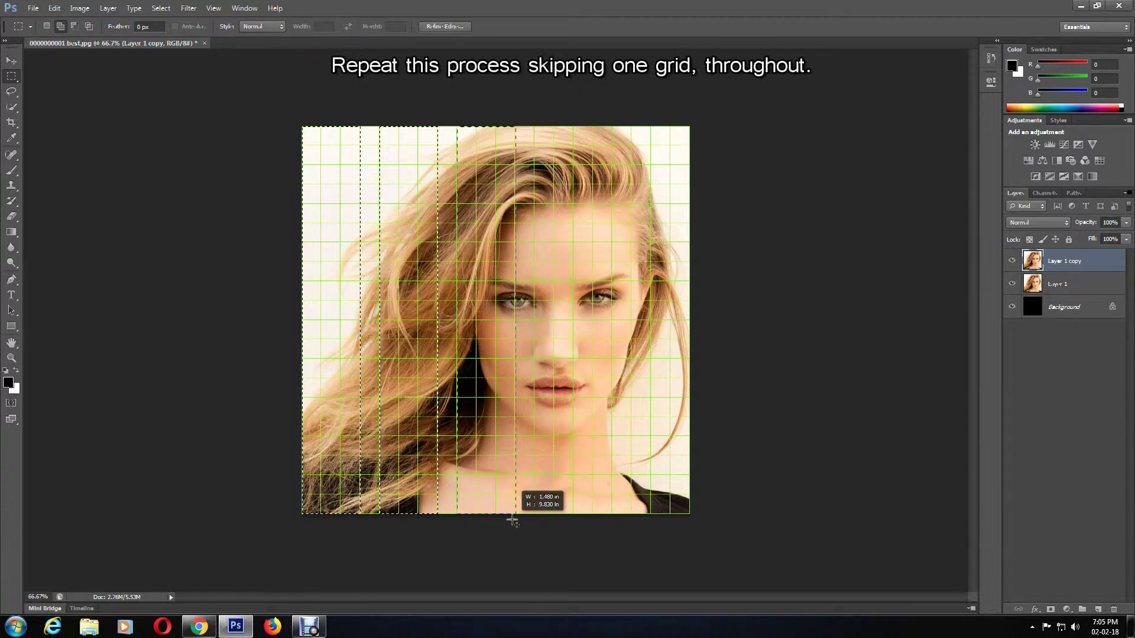
left_click_drag(456, 126, 515, 512, "shift")
left_click_drag(534, 127, 594, 512, "shift")
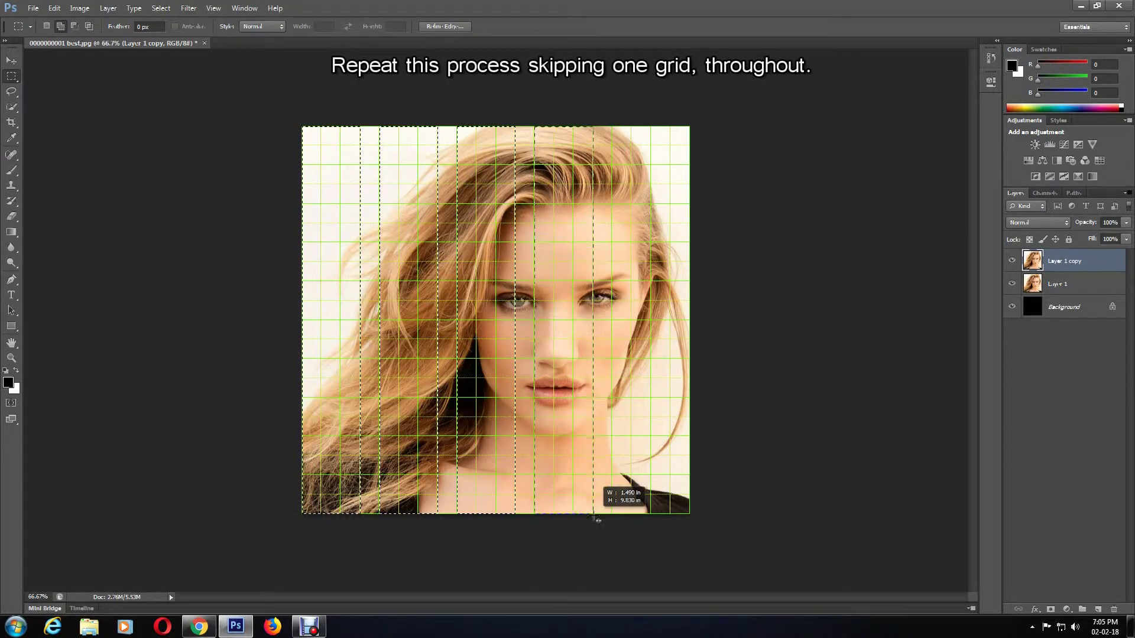
left_click_drag(612, 127, 671, 528, "shift")
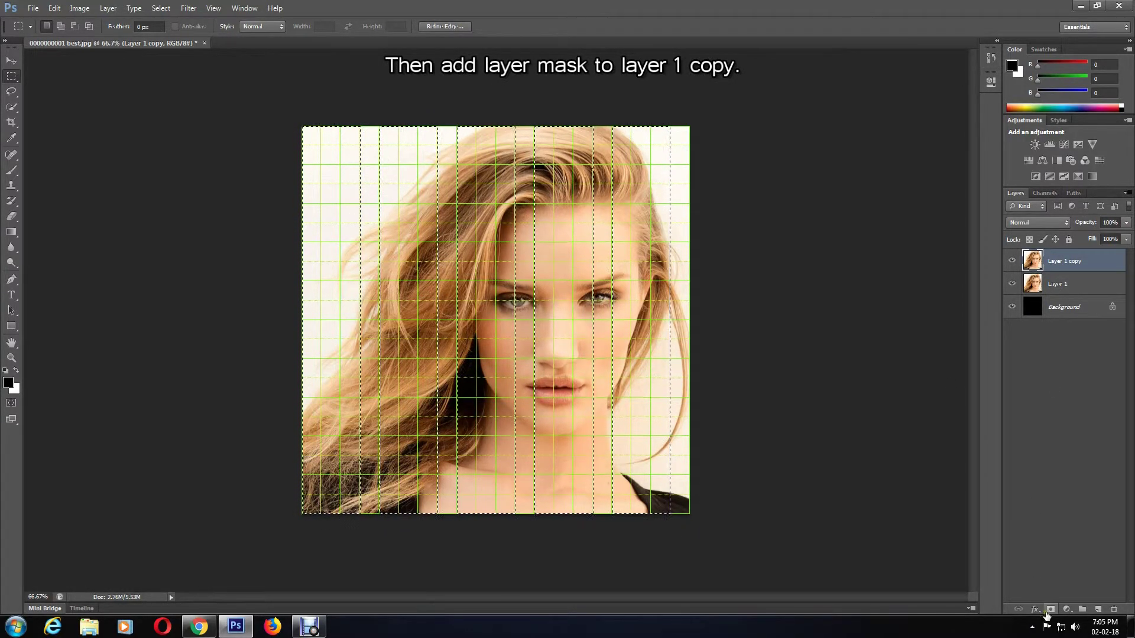
Step: Mask Layer 1 copy, then select five alternating horizontal bands on Layer 1
left_click(1050, 611)
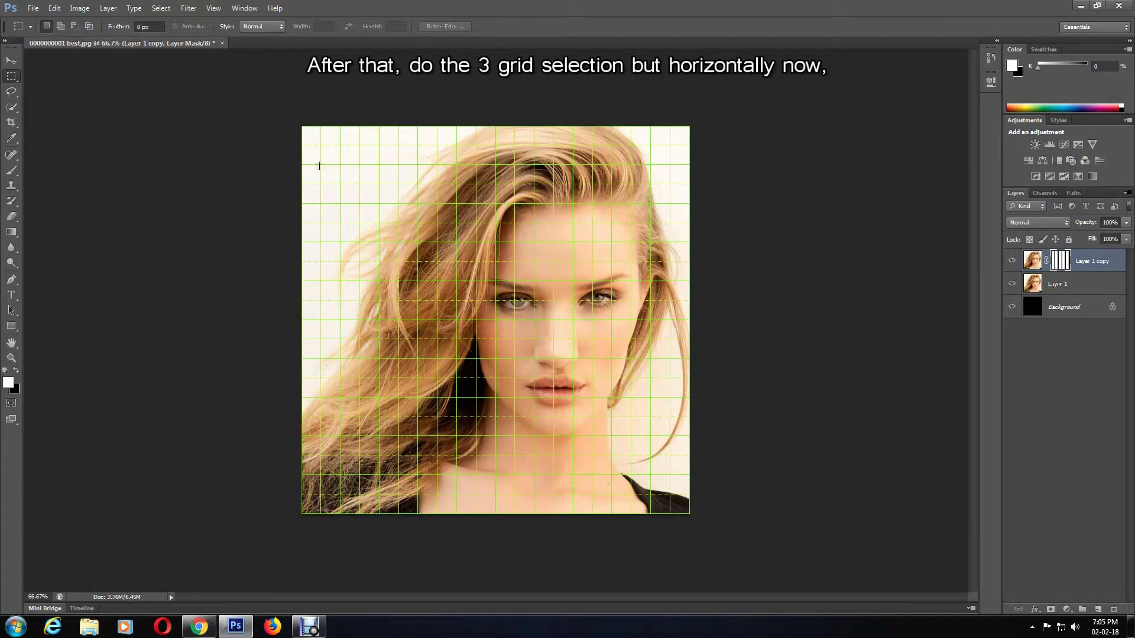
left_click_drag(300, 127, 590, 187)
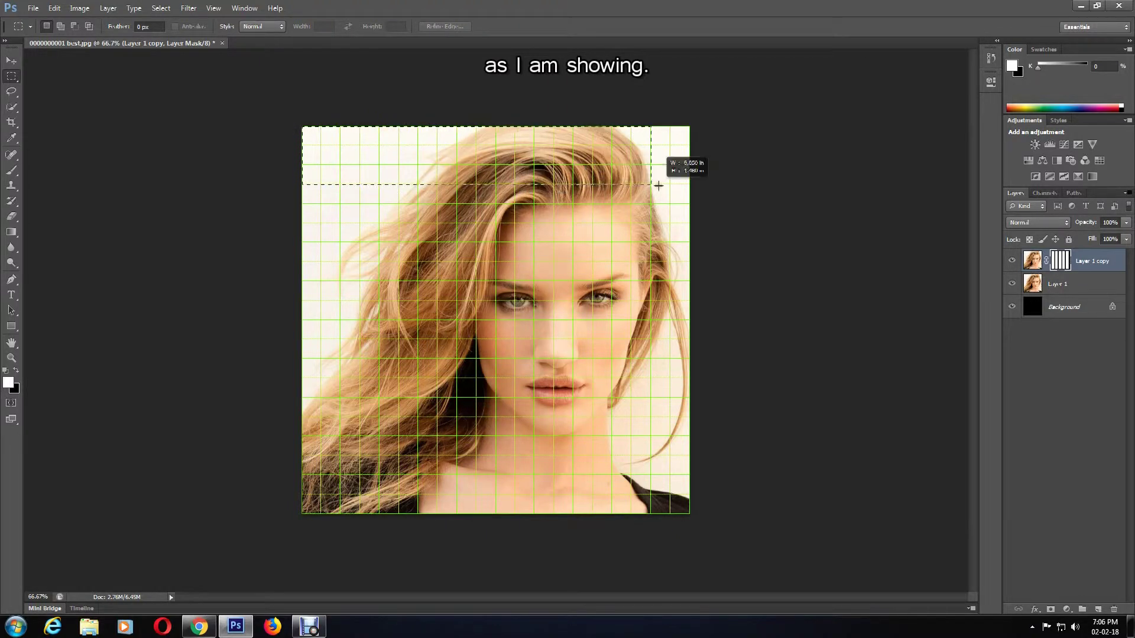
left_click_drag(591, 186, 689, 184)
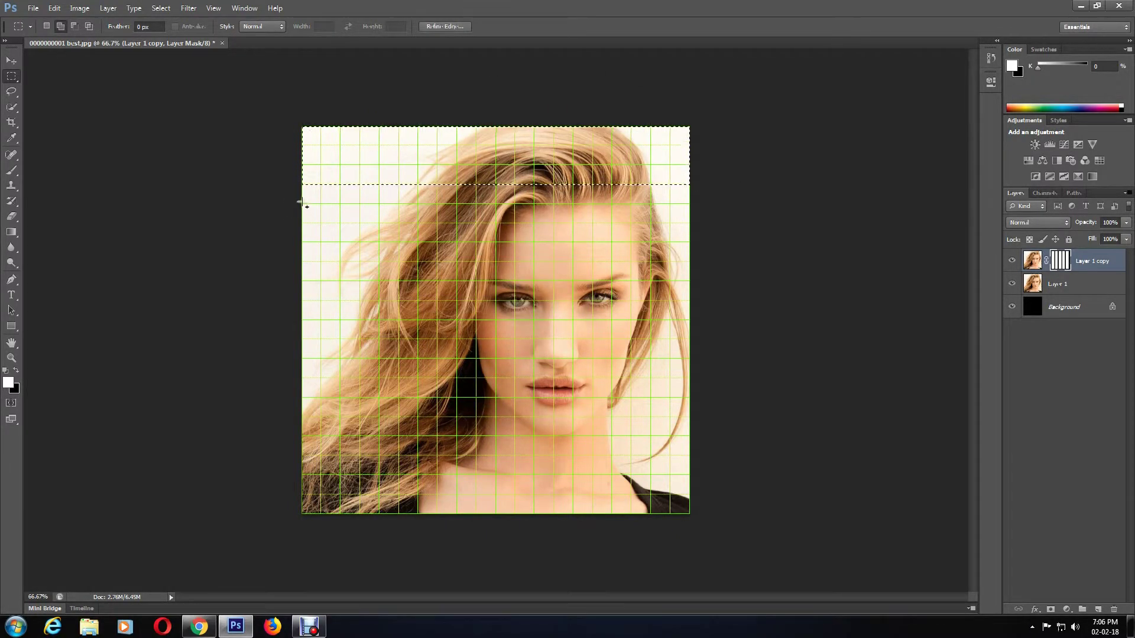
left_click_drag(302, 203, 690, 262)
left_click_drag(301, 282, 690, 339)
left_click_drag(307, 360, 709, 417)
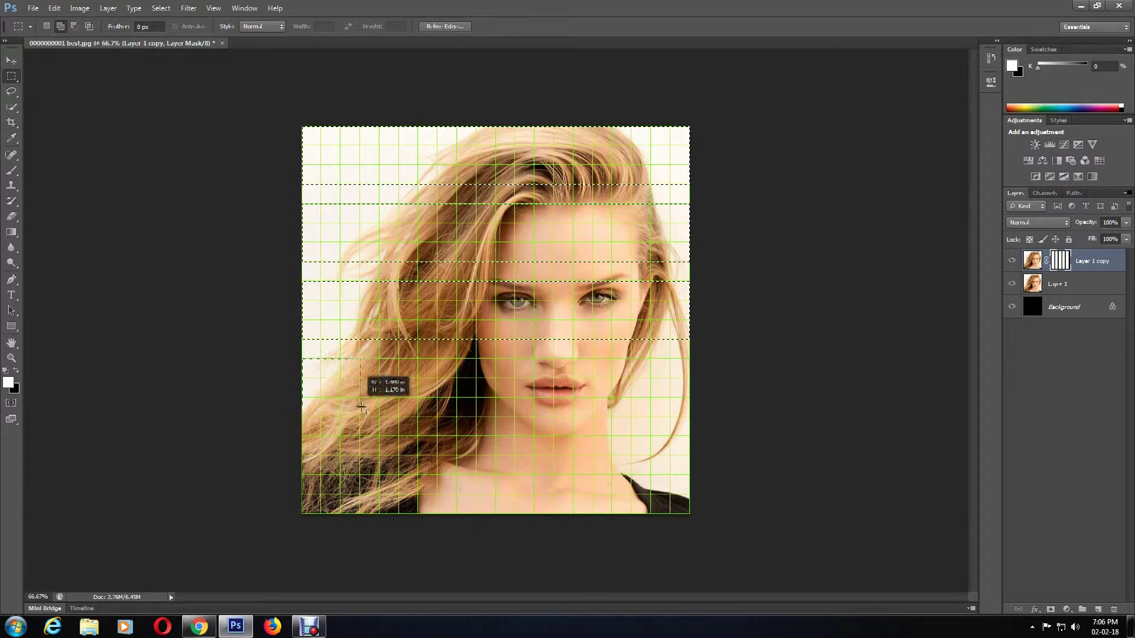
left_click_drag(306, 436, 700, 494)
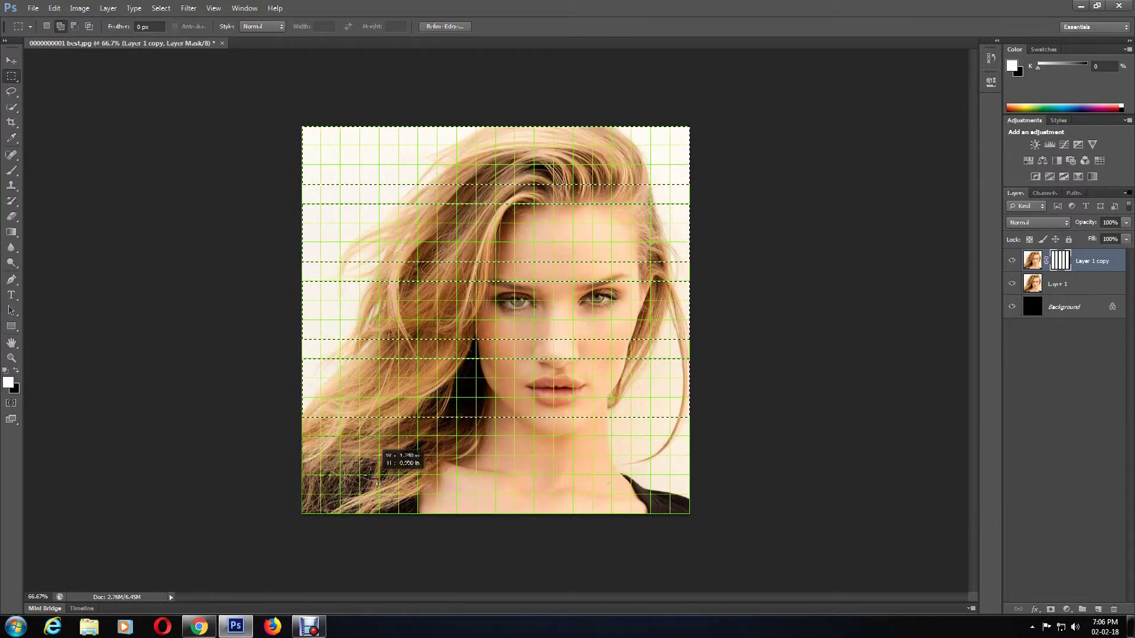
left_click(1059, 284)
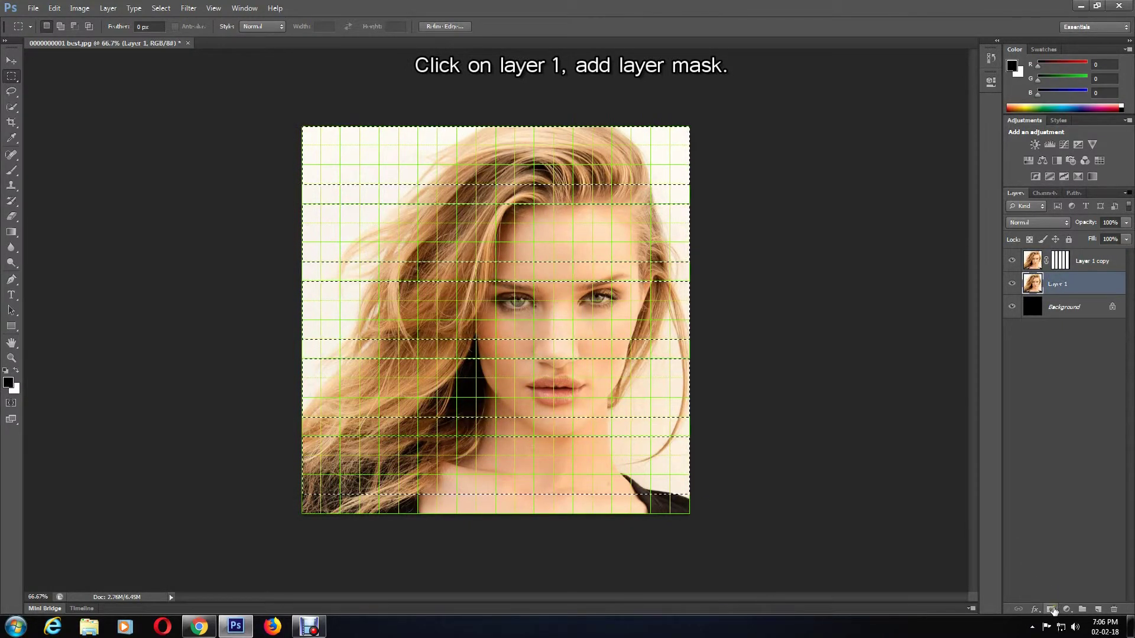
Step: Mask Layer 1, hide the grid, and load both masks as one selection
left_click(1052, 610)
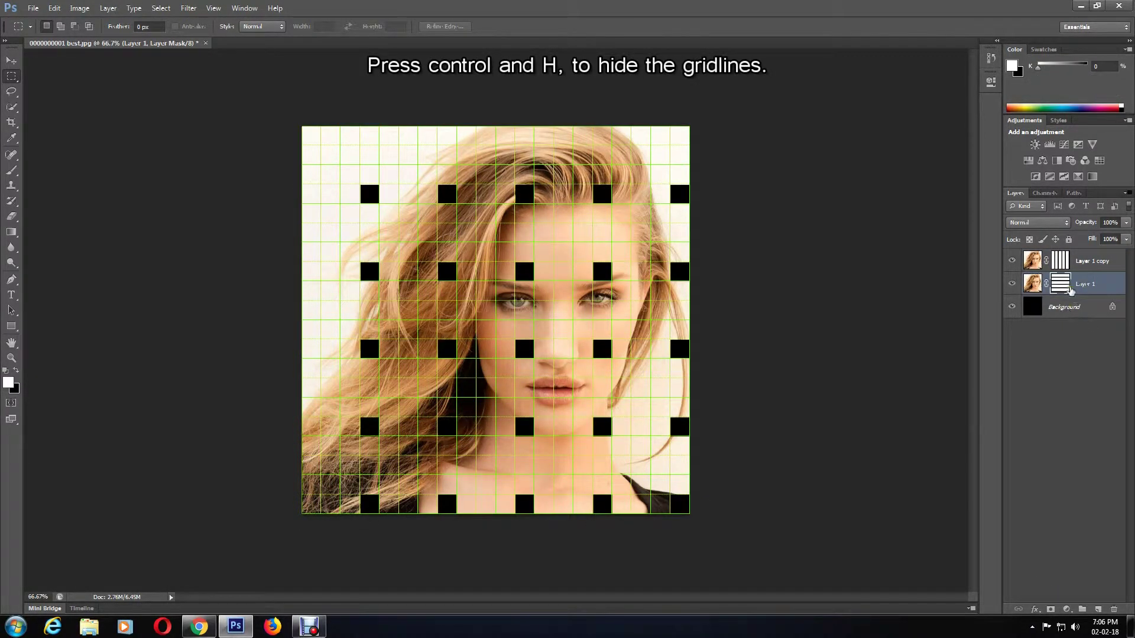
key("ctrl+h")
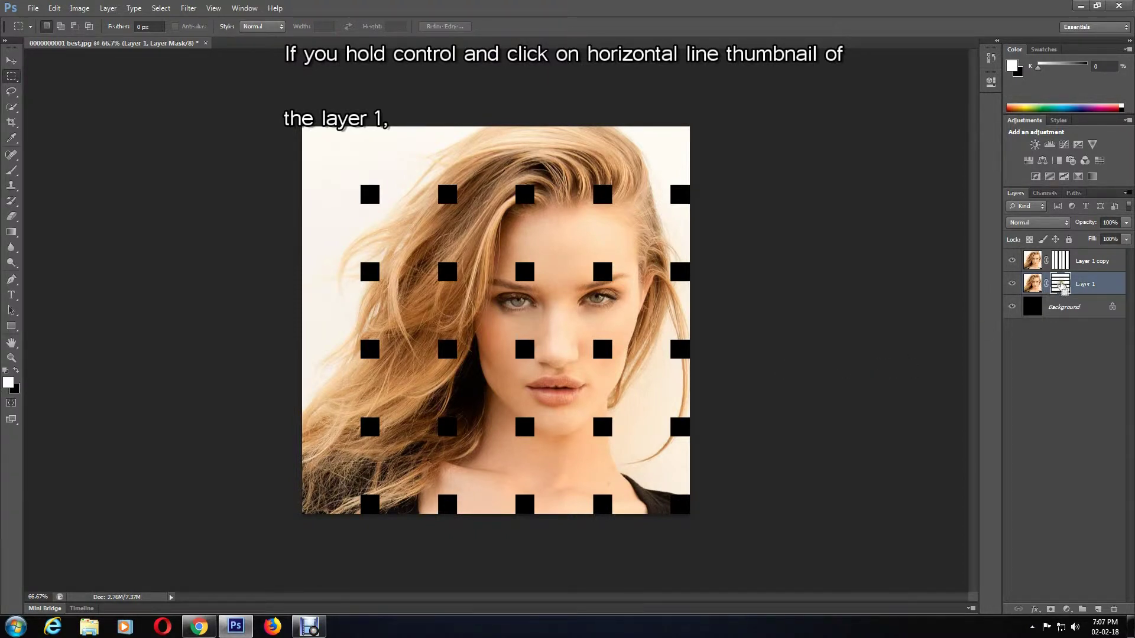
left_click(1062, 286, "ctrl")
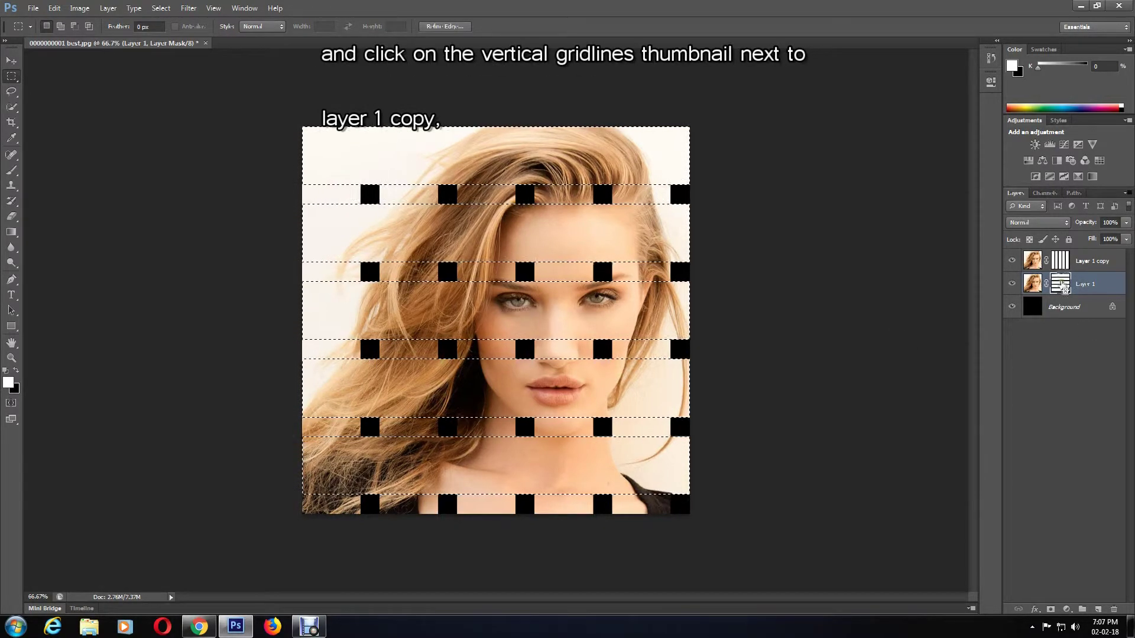
left_click(1061, 266, "ctrl+shift")
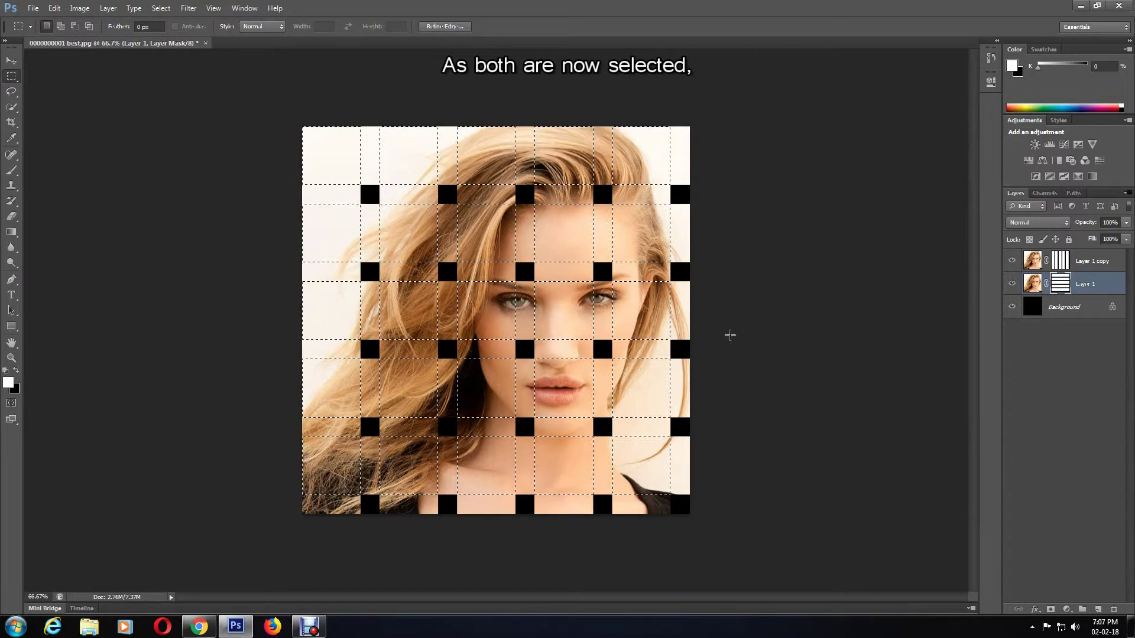
Step: Save the combined strip selection as a new channel
left_click(161, 8)
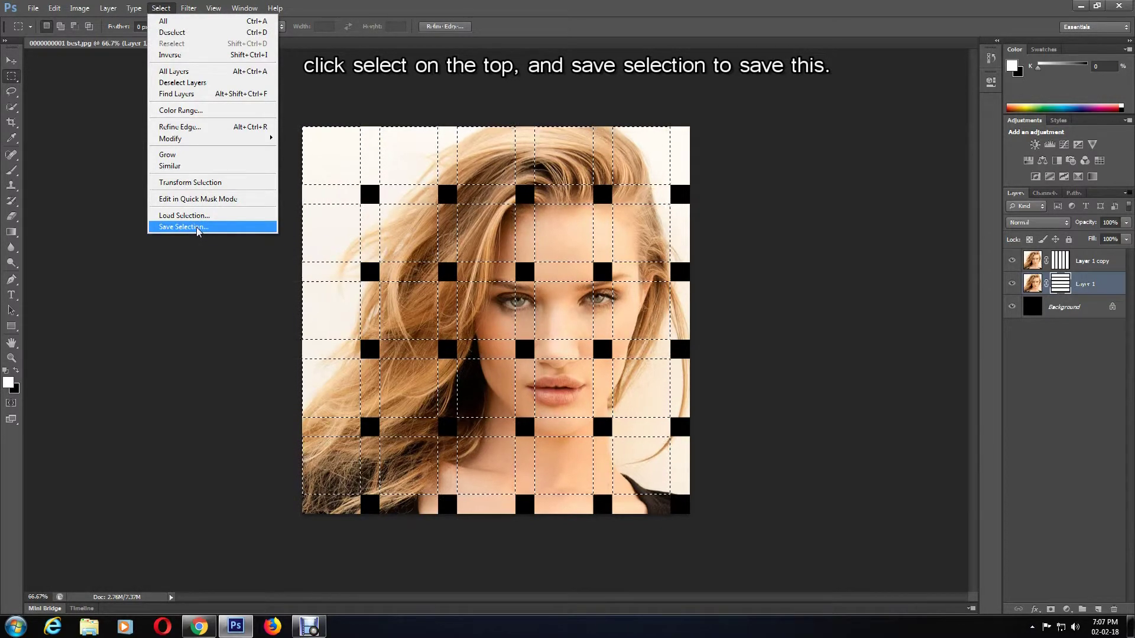
left_click(197, 228)
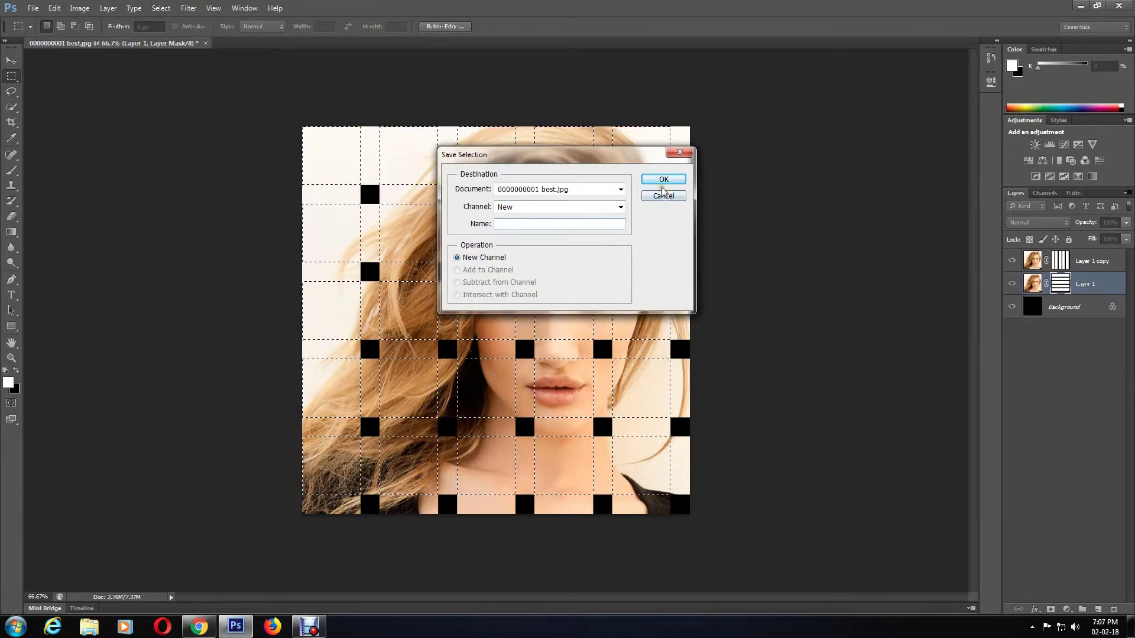
left_click(663, 181)
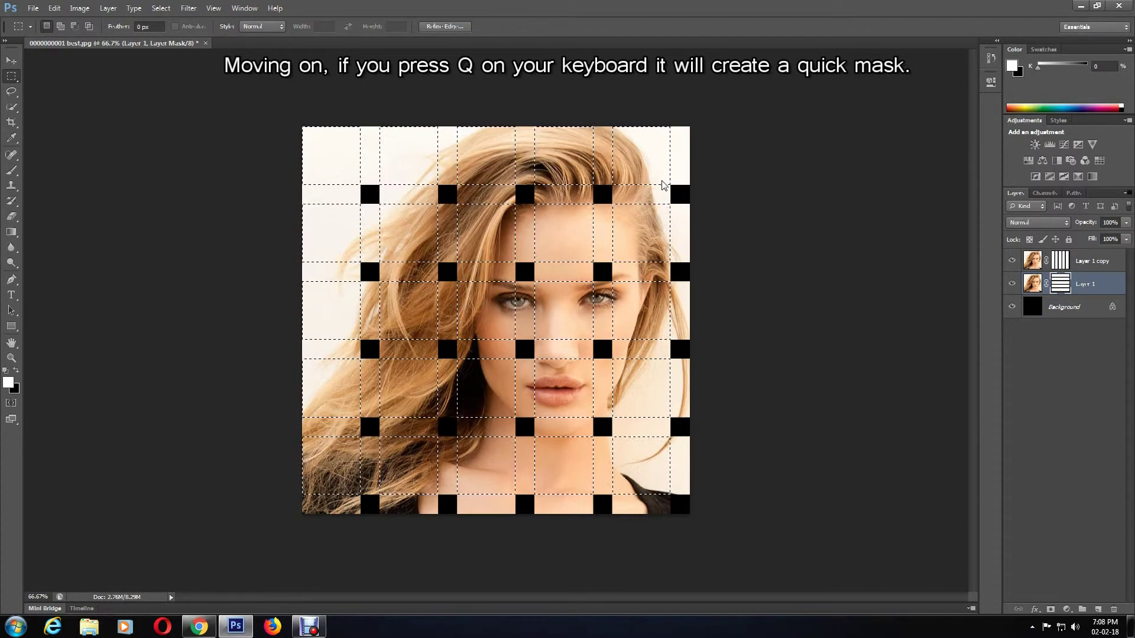
Step: In Quick Mask, paint-bucket eleven alternating grid boxes and convert them back to a selection
key("q")
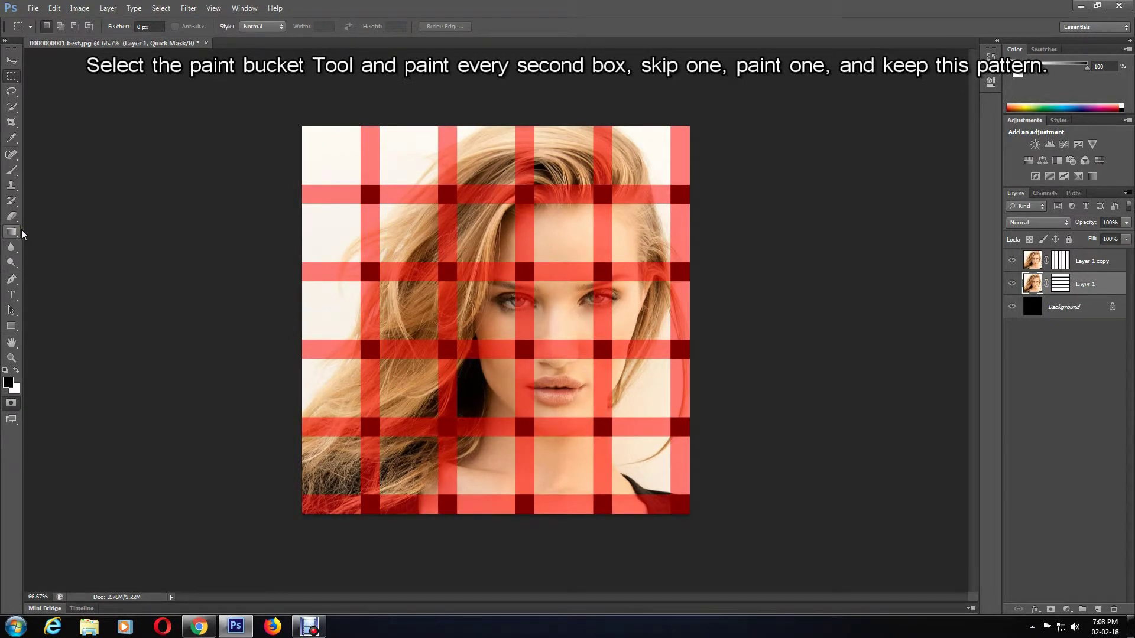
right_click(22, 232)
left_click(42, 246)
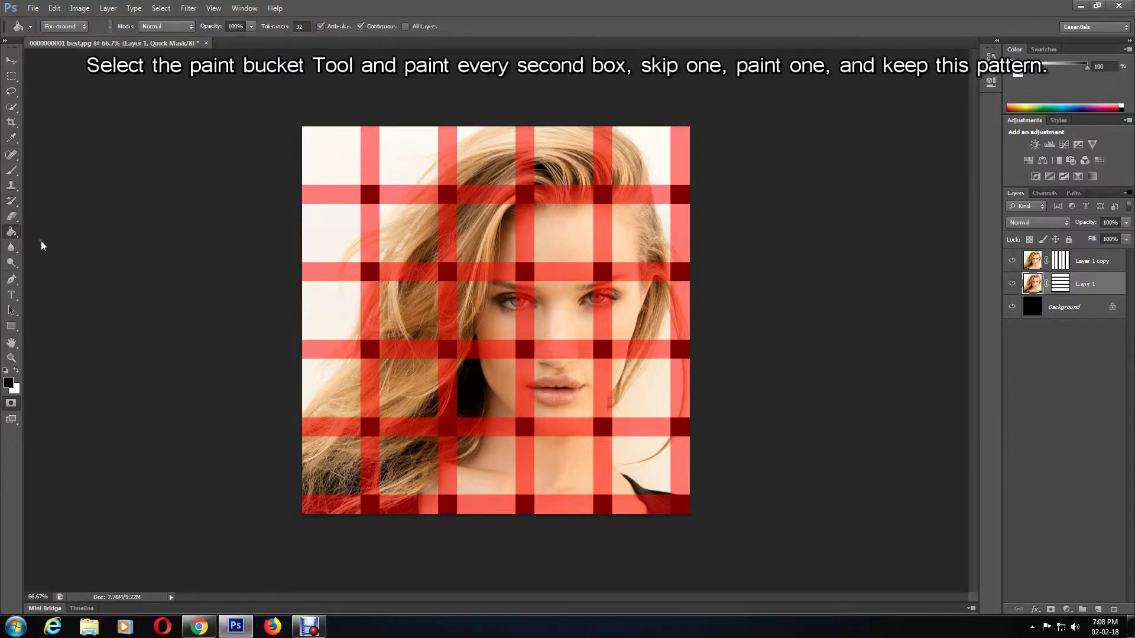
left_click(416, 162)
left_click(546, 167)
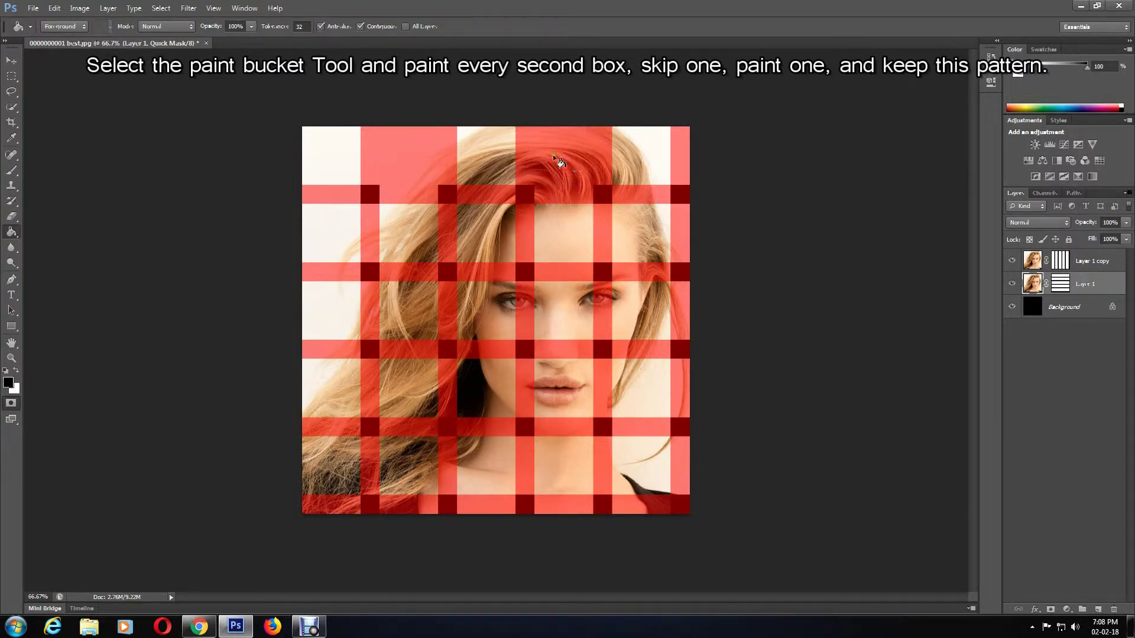
left_click(650, 233)
left_click(498, 233)
left_click(349, 242)
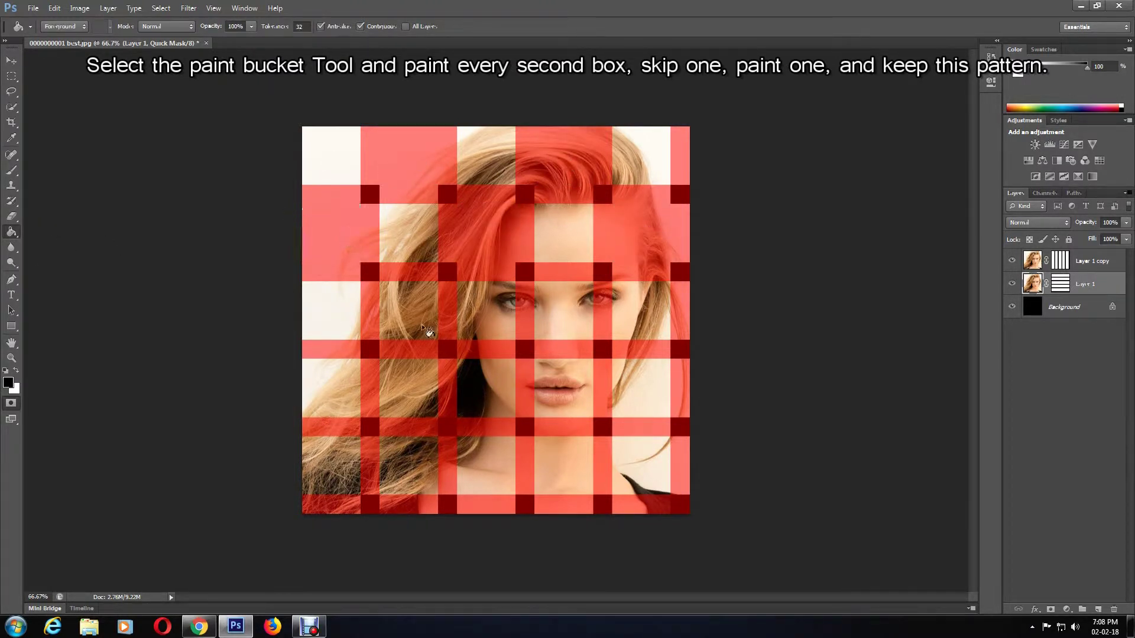
left_click(427, 331)
left_click(567, 320)
left_click(644, 391)
left_click(487, 390)
left_click(336, 390)
left_click(425, 456)
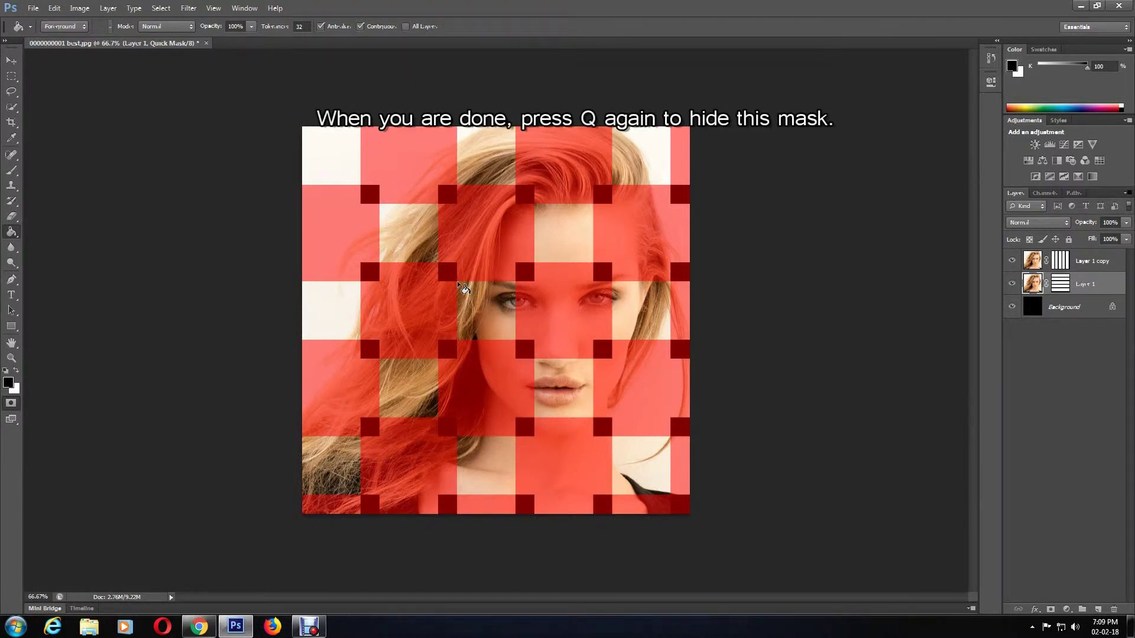
key("q")
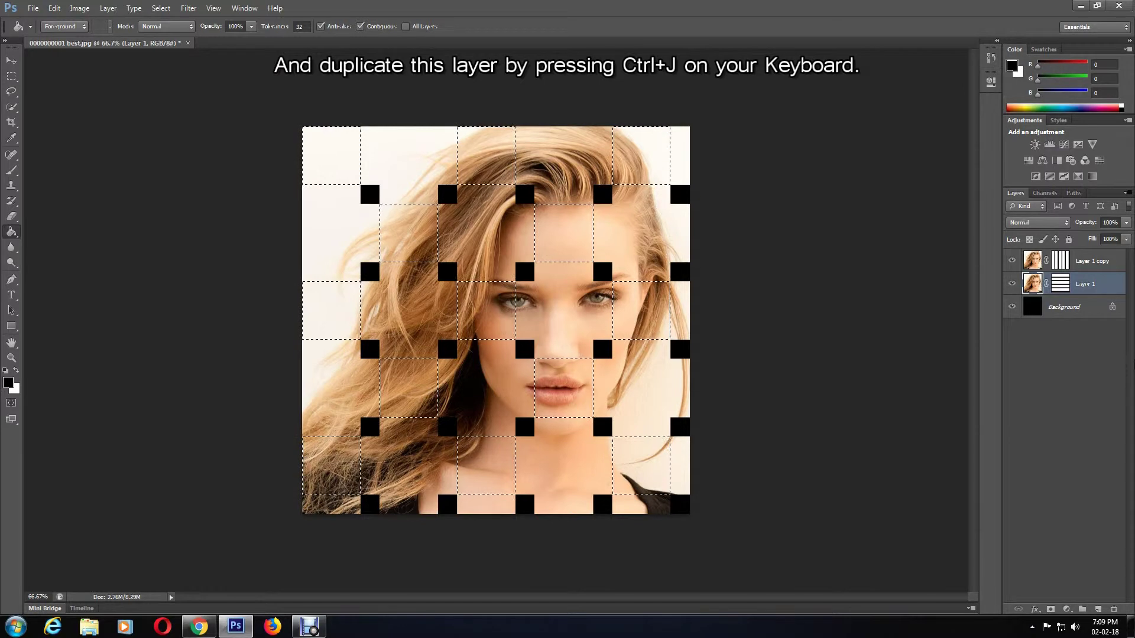
Step: Copy the boxes to Layer 2, then reload Alpha 1 as a selection on Layer 1 copy
key("ctrl+j")
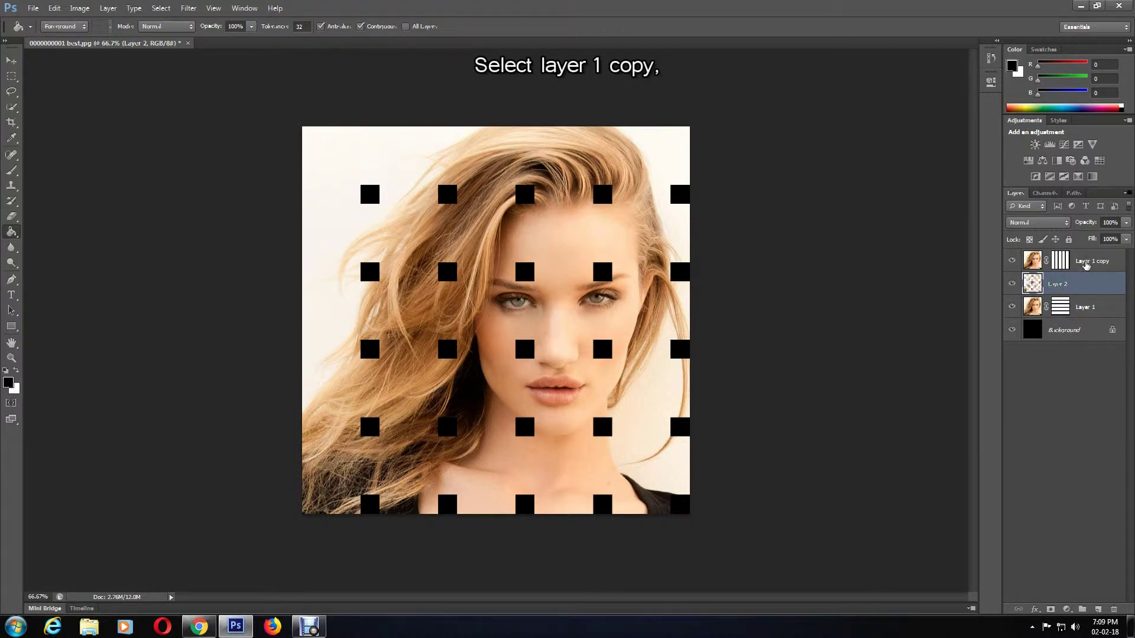
left_click(1035, 262)
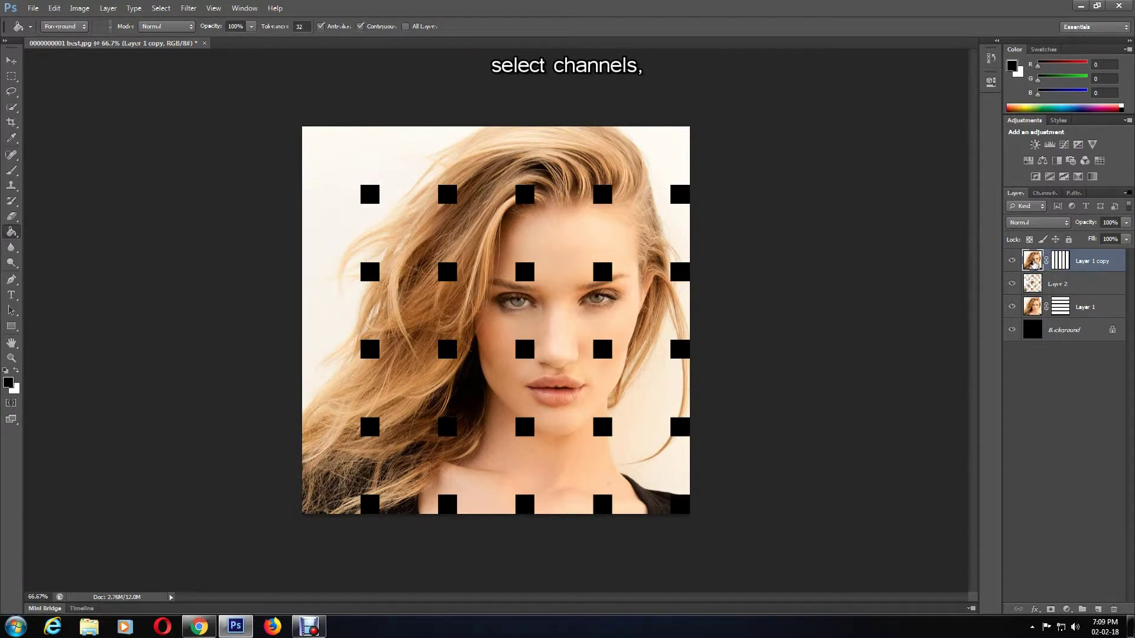
left_click(1043, 195)
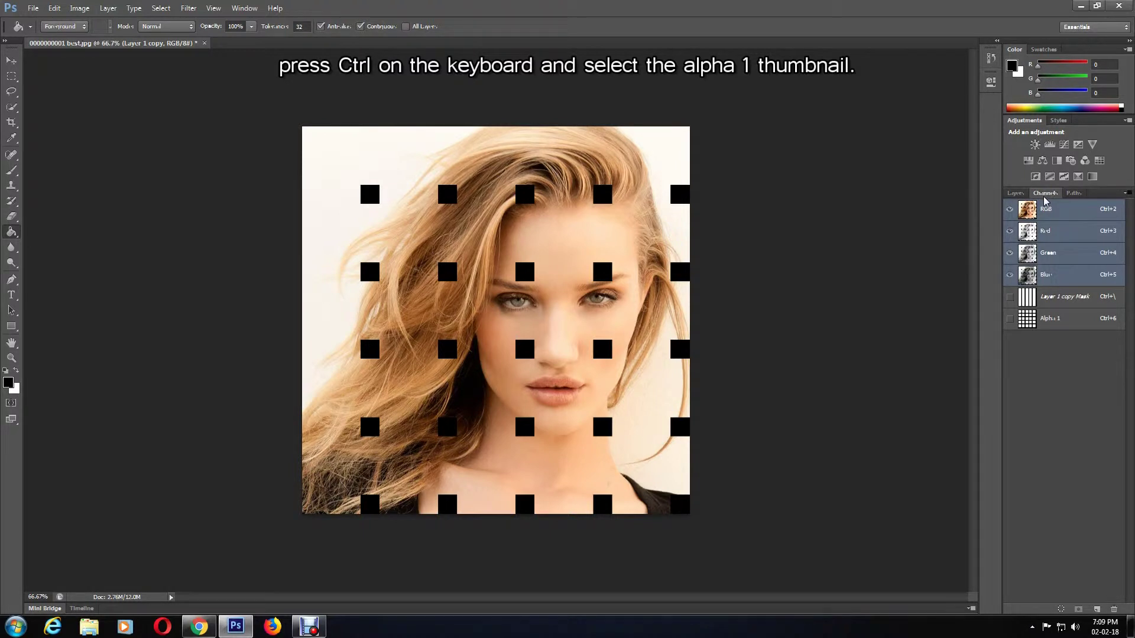
left_click(1029, 321, "ctrl")
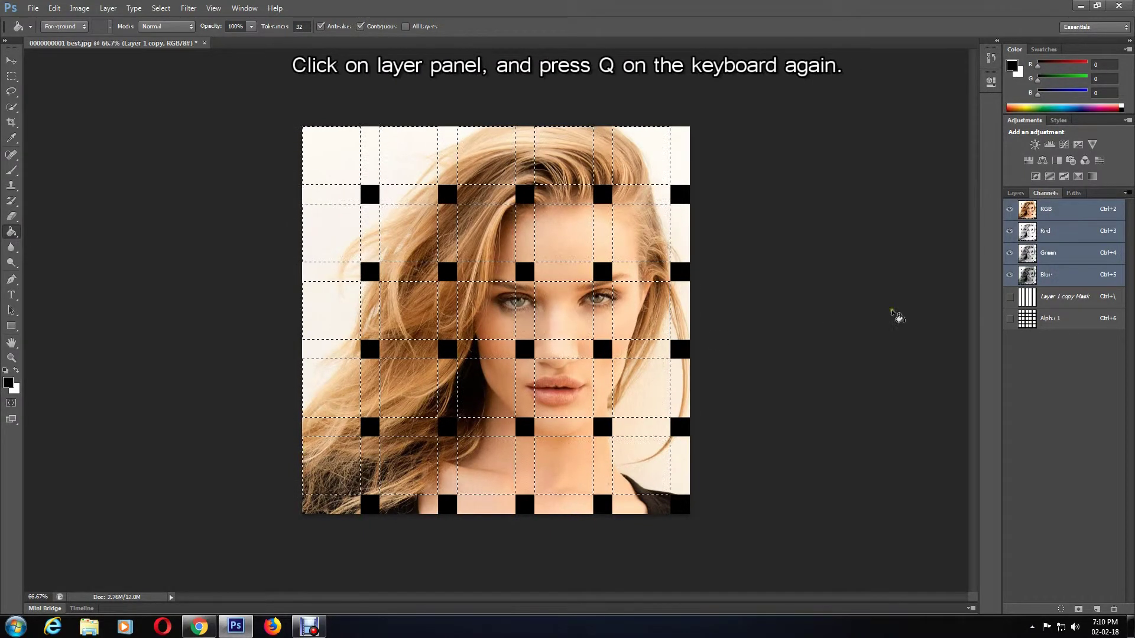
left_click(1017, 194)
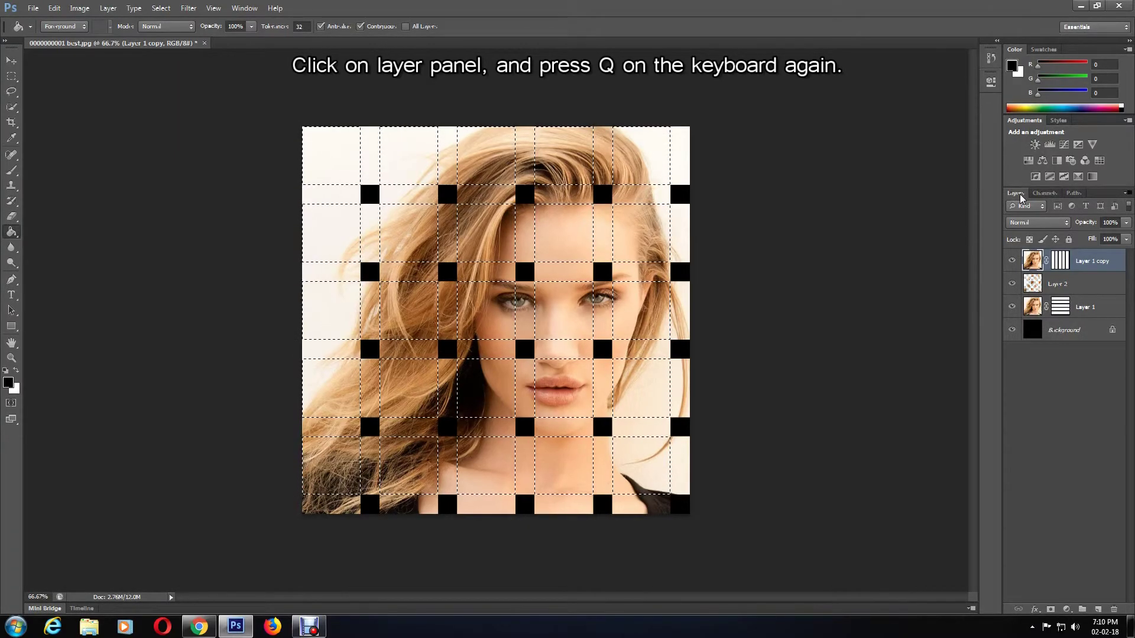
Step: Fill the thirteen remaining grid boxes in Quick Mask and convert them to a selection
key("q")
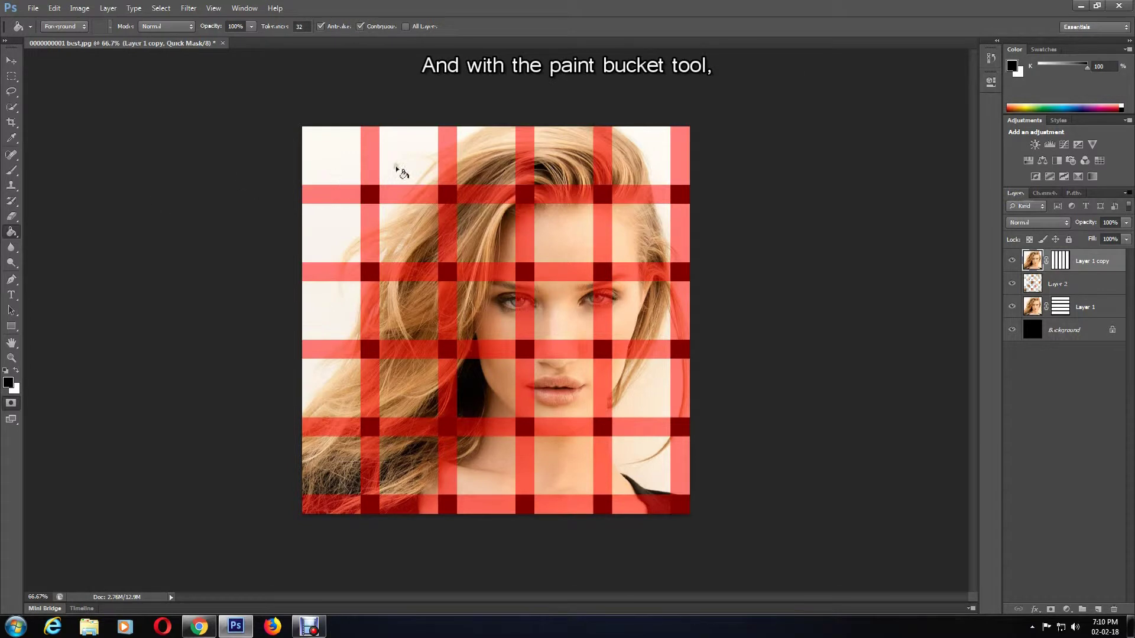
left_click(323, 163)
left_click(479, 166)
left_click(635, 165)
left_click(564, 233)
left_click(398, 235)
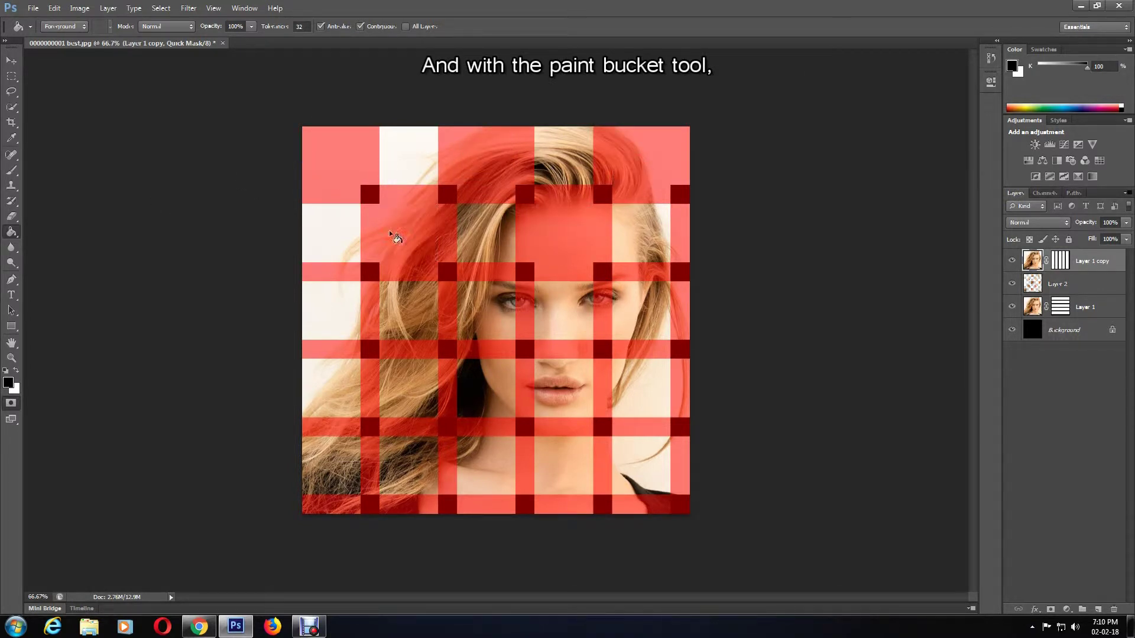
left_click(329, 310)
left_click(486, 312)
left_click(633, 317)
left_click(397, 404)
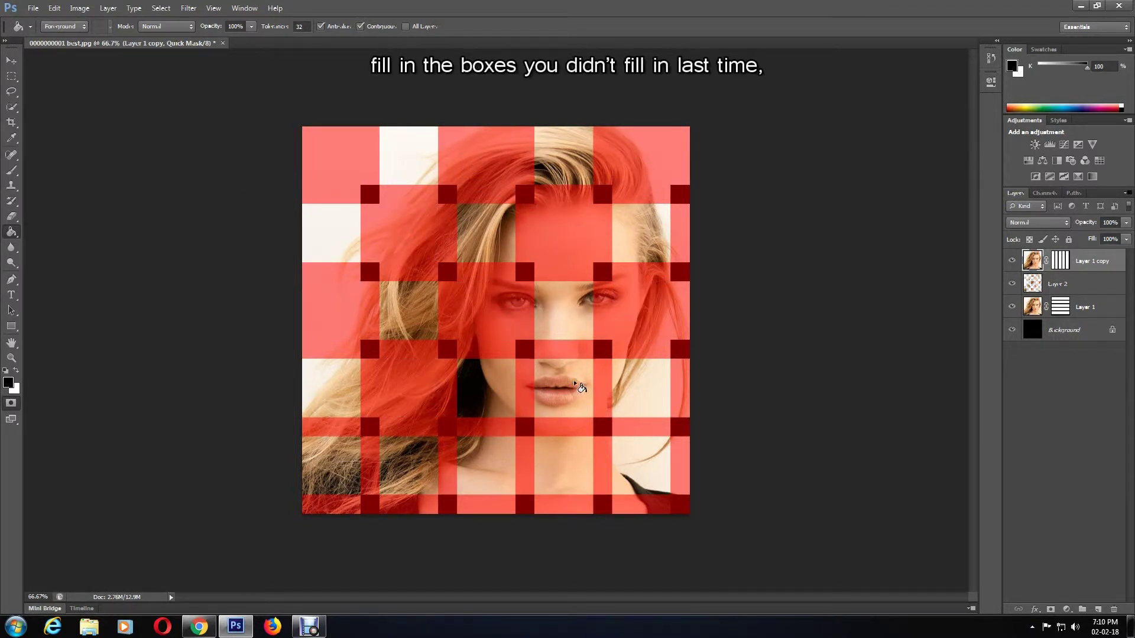
left_click(578, 385)
left_click(347, 479)
left_click(470, 470)
left_click(631, 465)
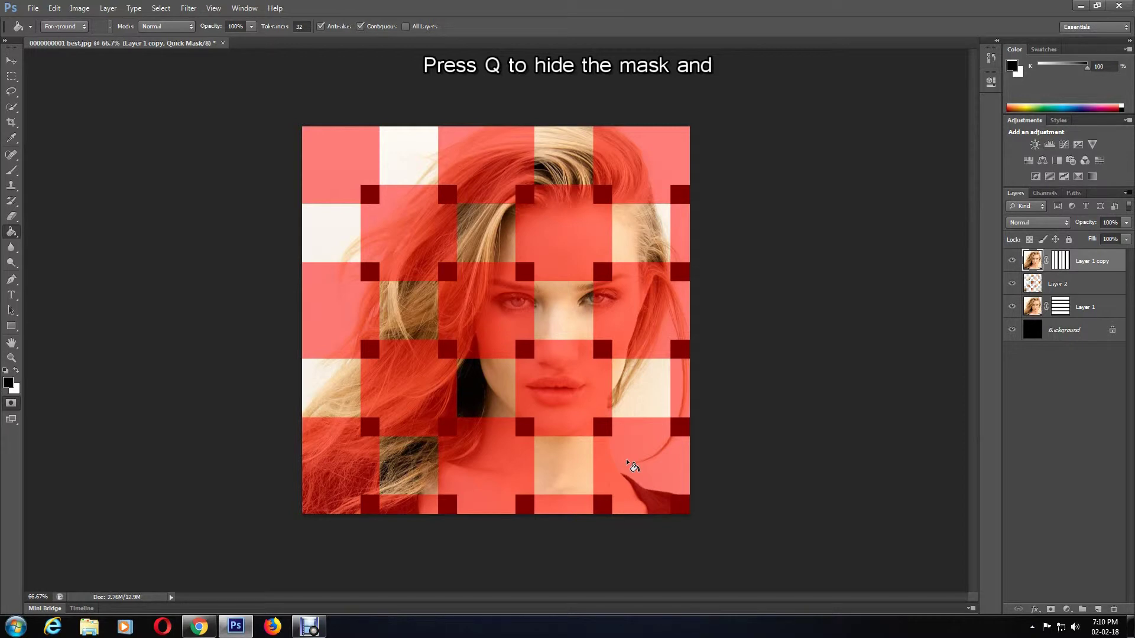
key("q")
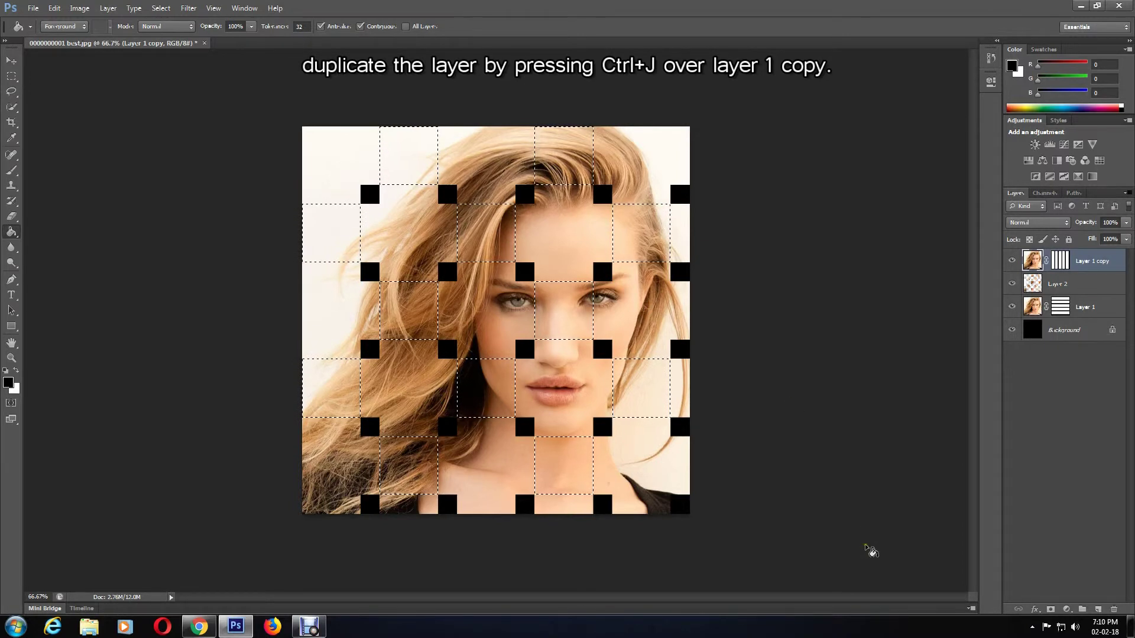
Step: Copy the boxes to Layer 3 and clip it to the layer below
key("ctrl+j")
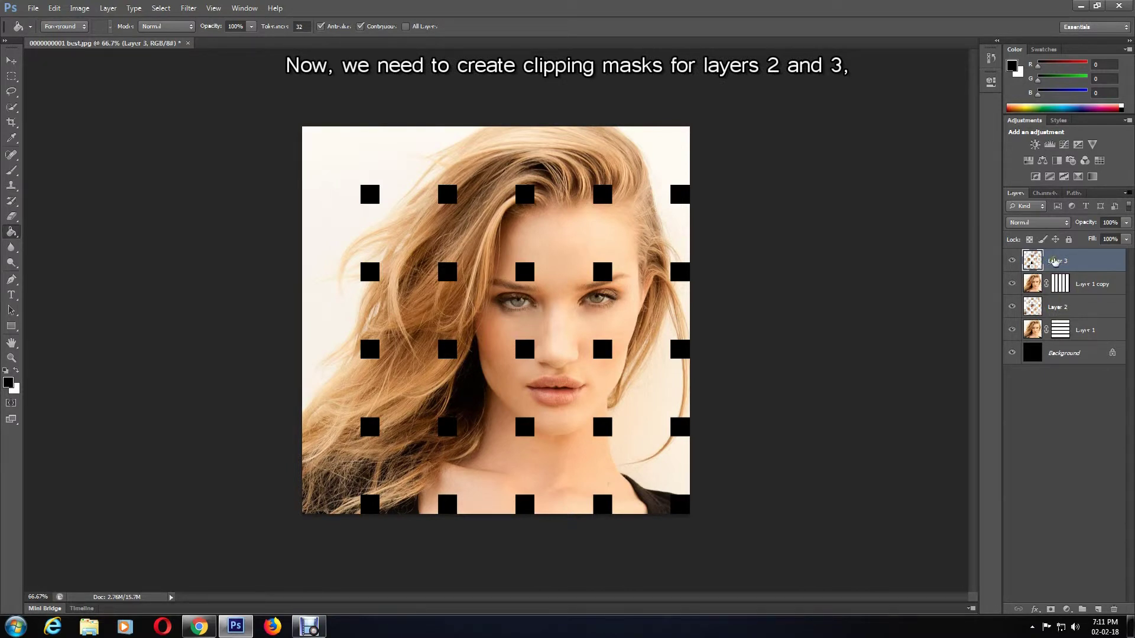
left_click(109, 13)
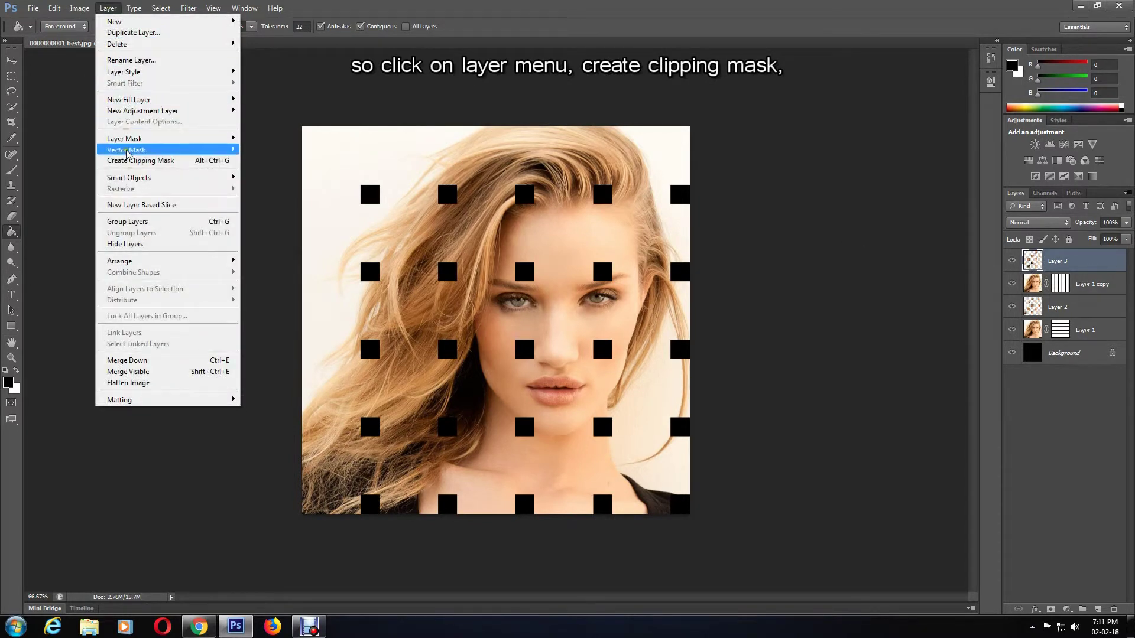
left_click(182, 167)
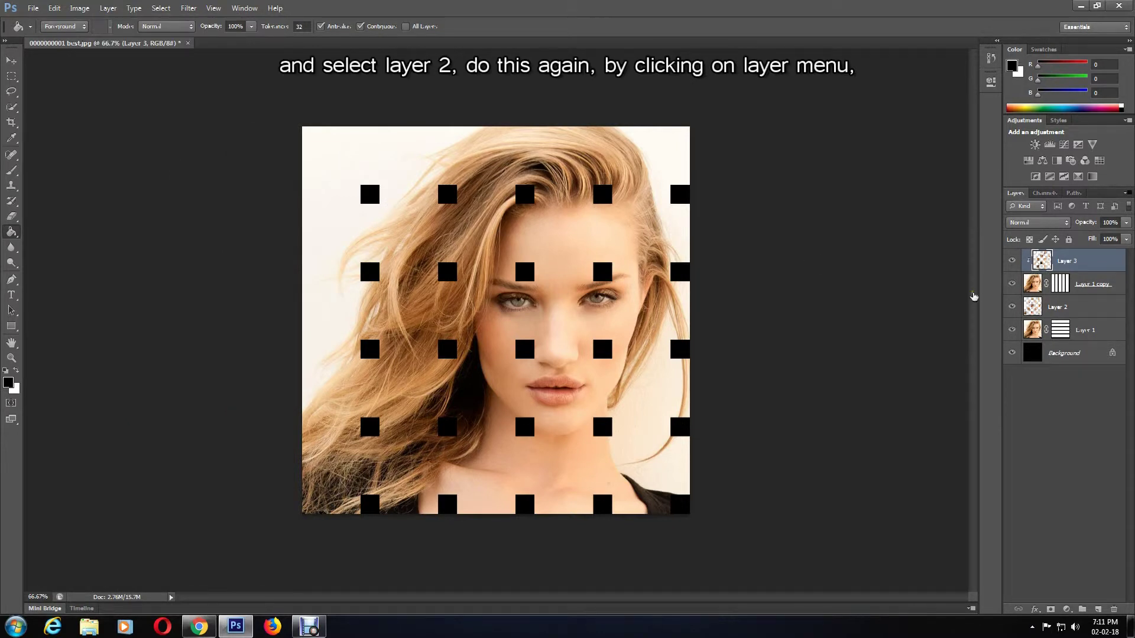
Step: Clip Layer 2 to the layer beneath it
left_click(1056, 307)
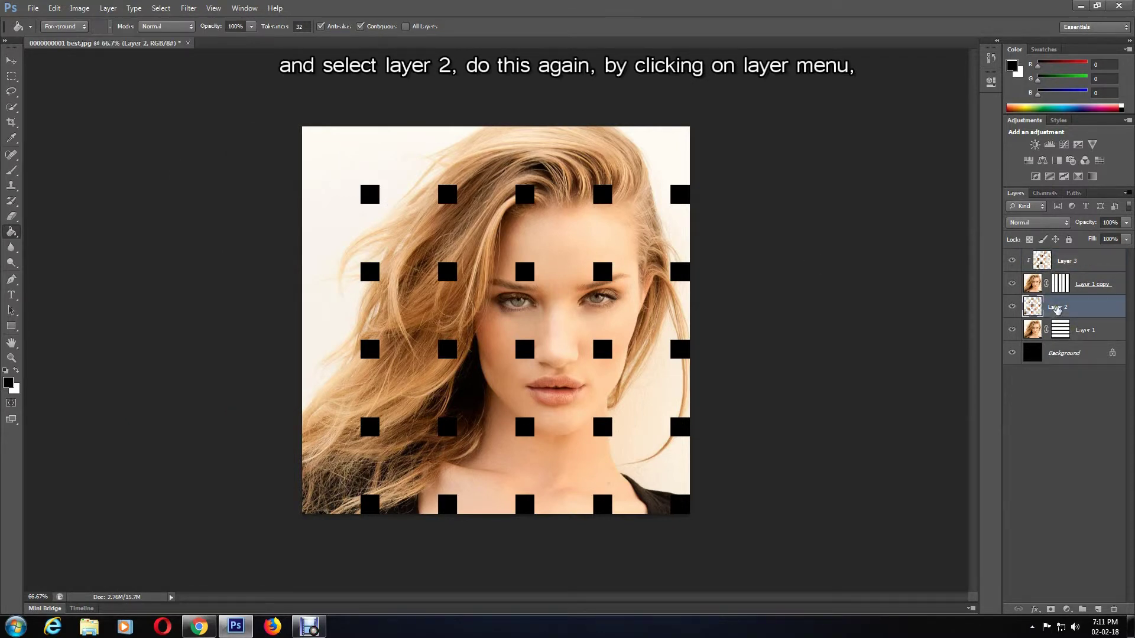
left_click(108, 11)
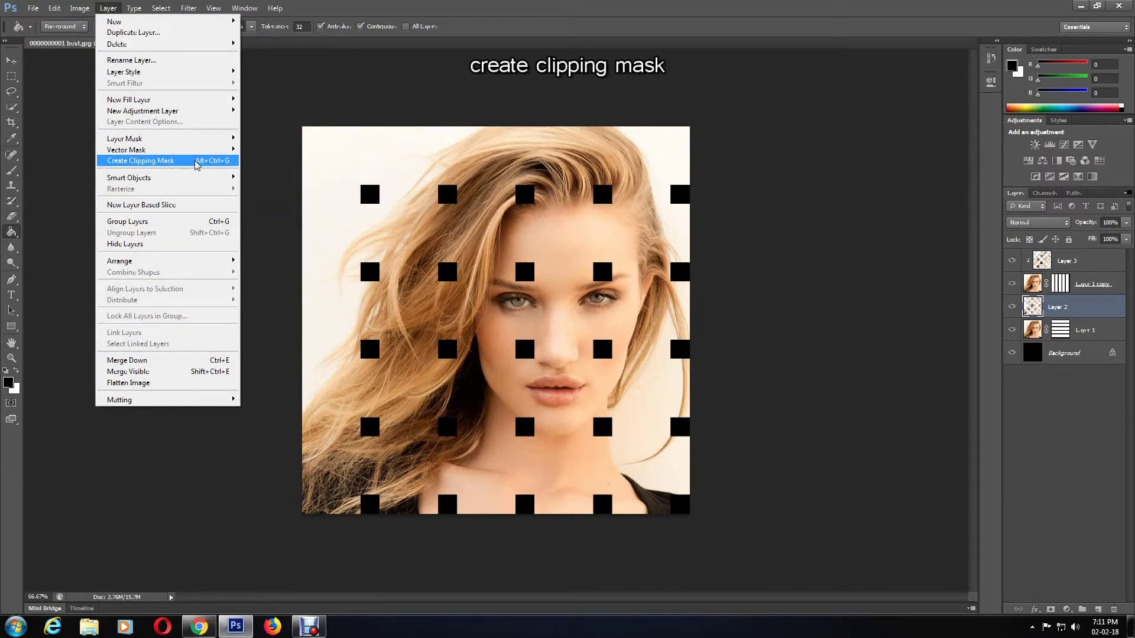
left_click(142, 160)
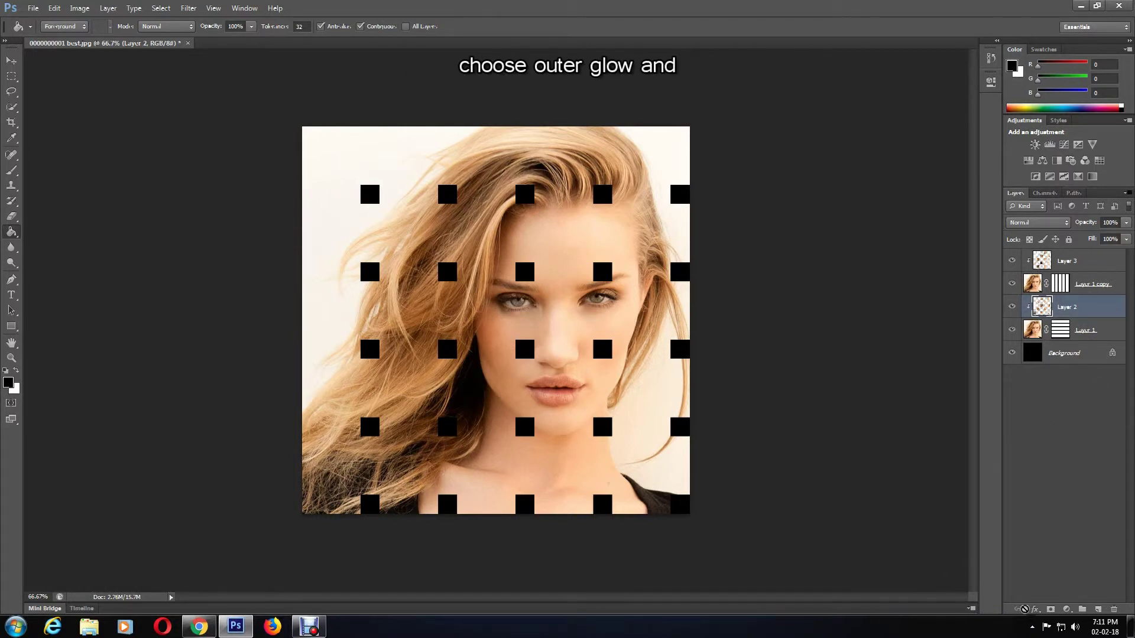
Step: Add a black Outer Glow to Layer 2: Multiply blend, 50% opacity, size 40
left_click(1040, 614)
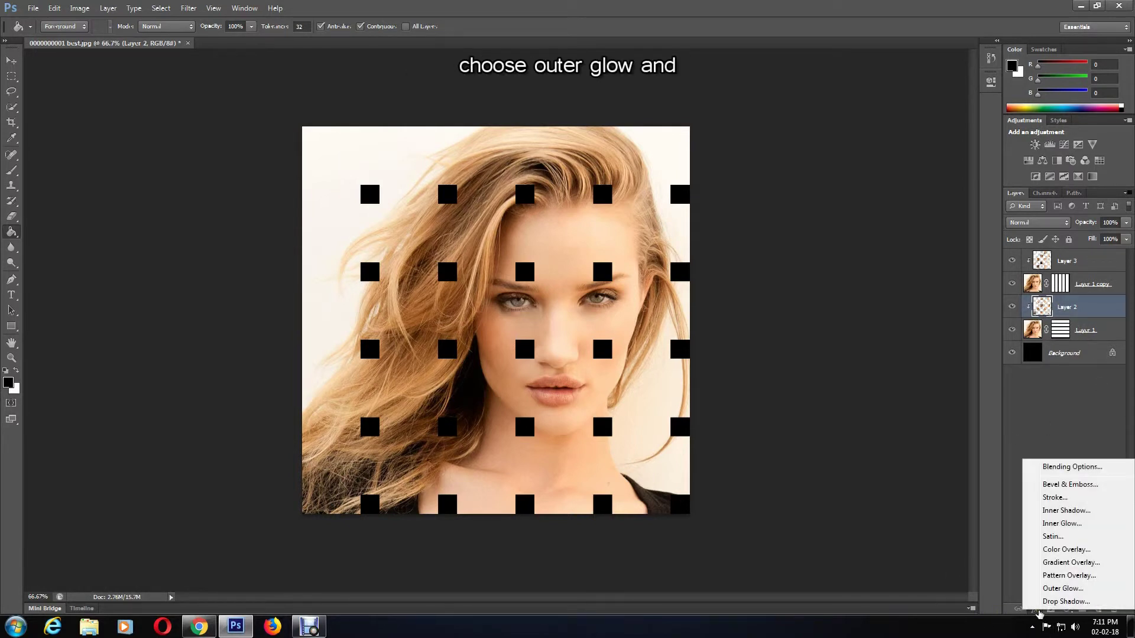
left_click(1046, 589)
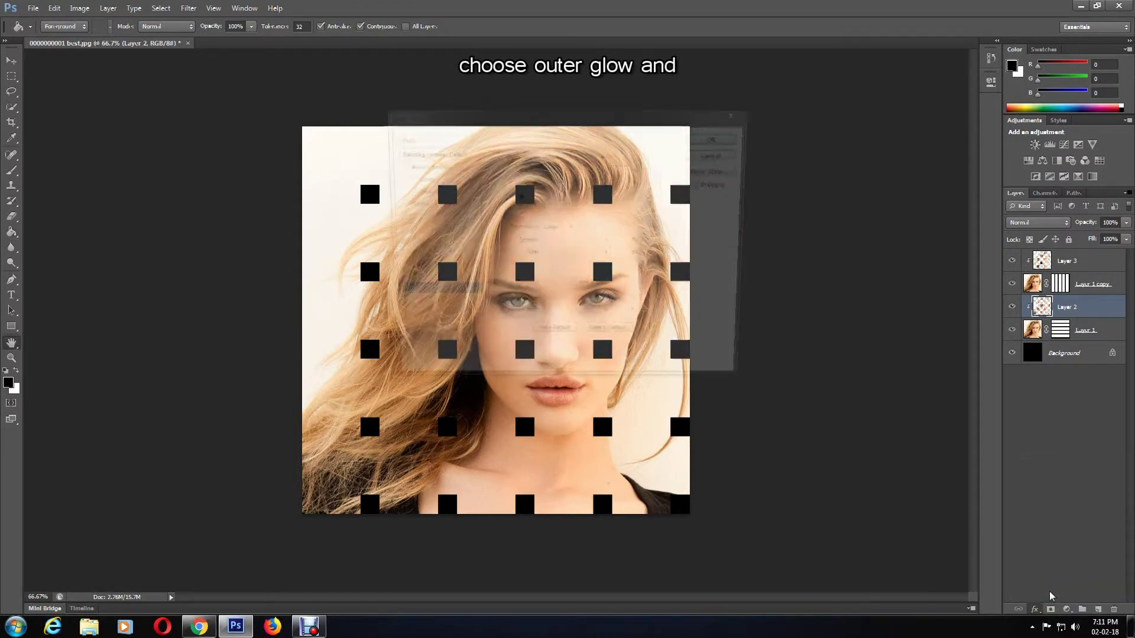
left_click(531, 198)
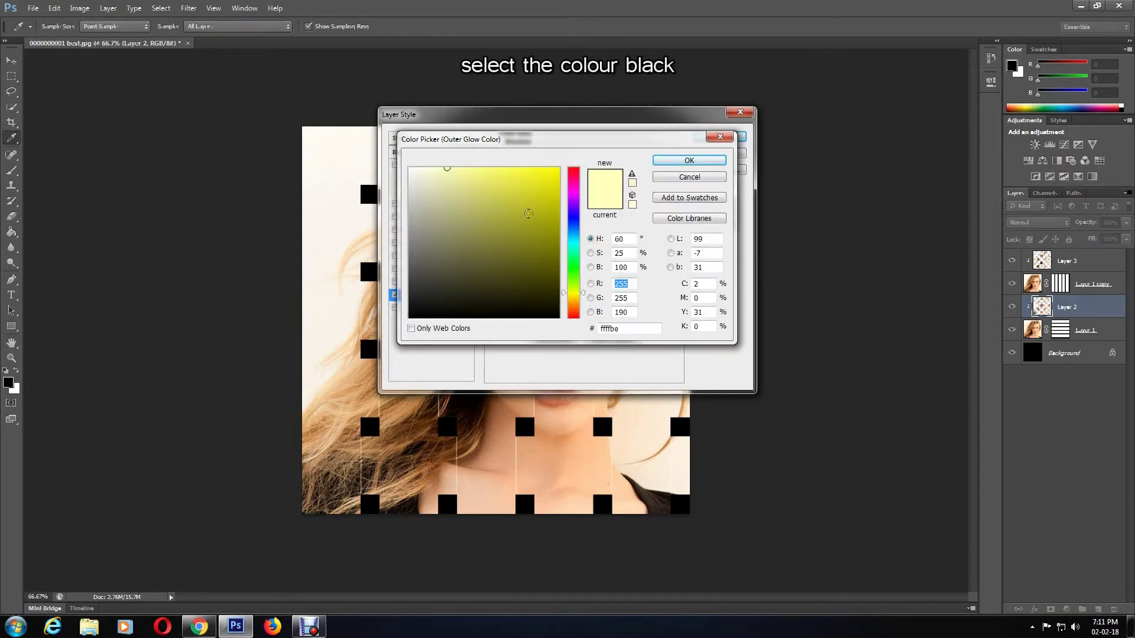
left_click(679, 163)
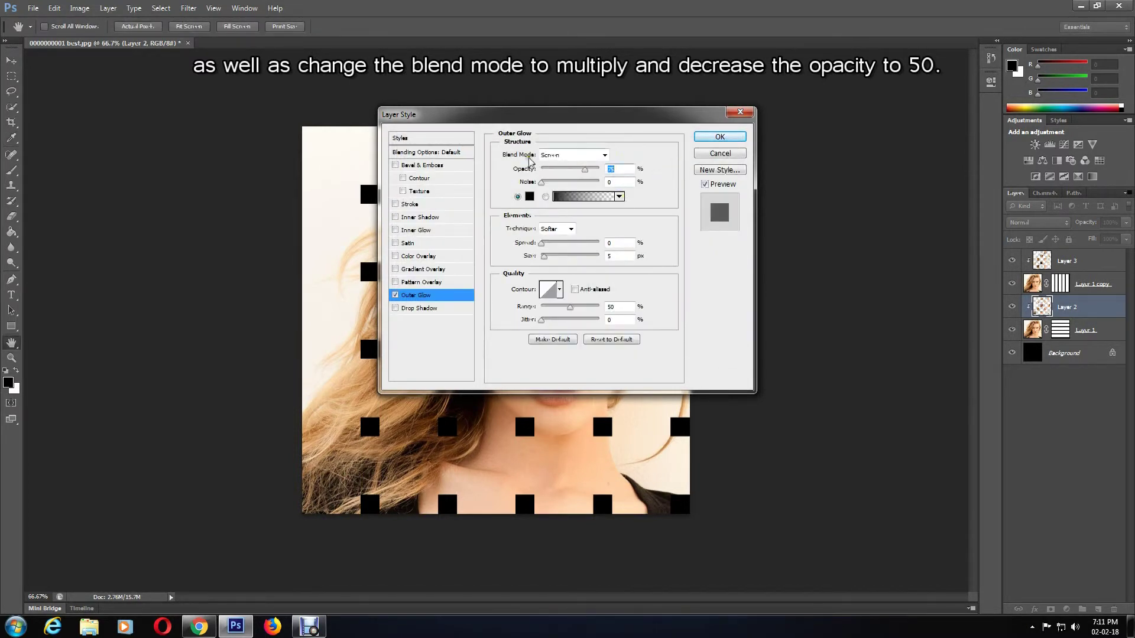
left_click(567, 158)
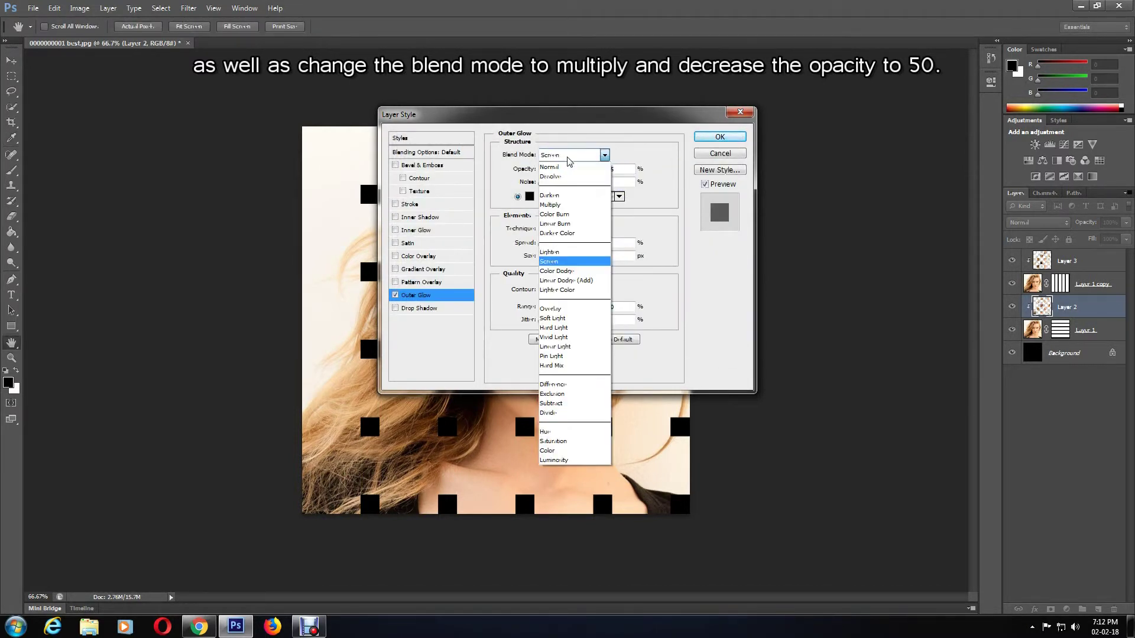
left_click(568, 205)
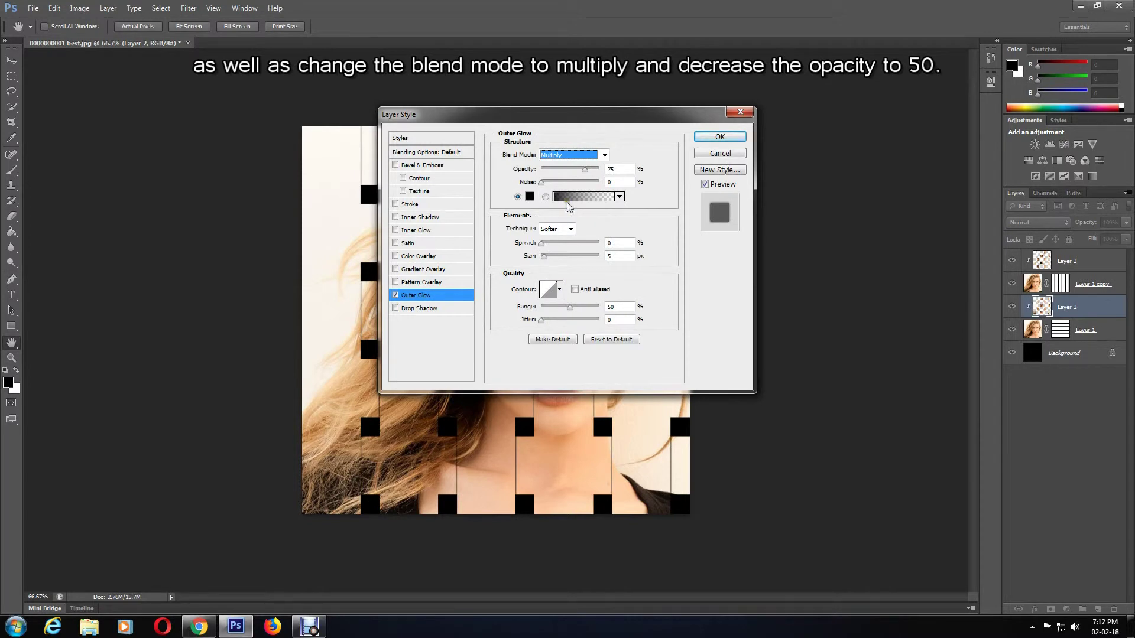
key("Tab")
type("50")
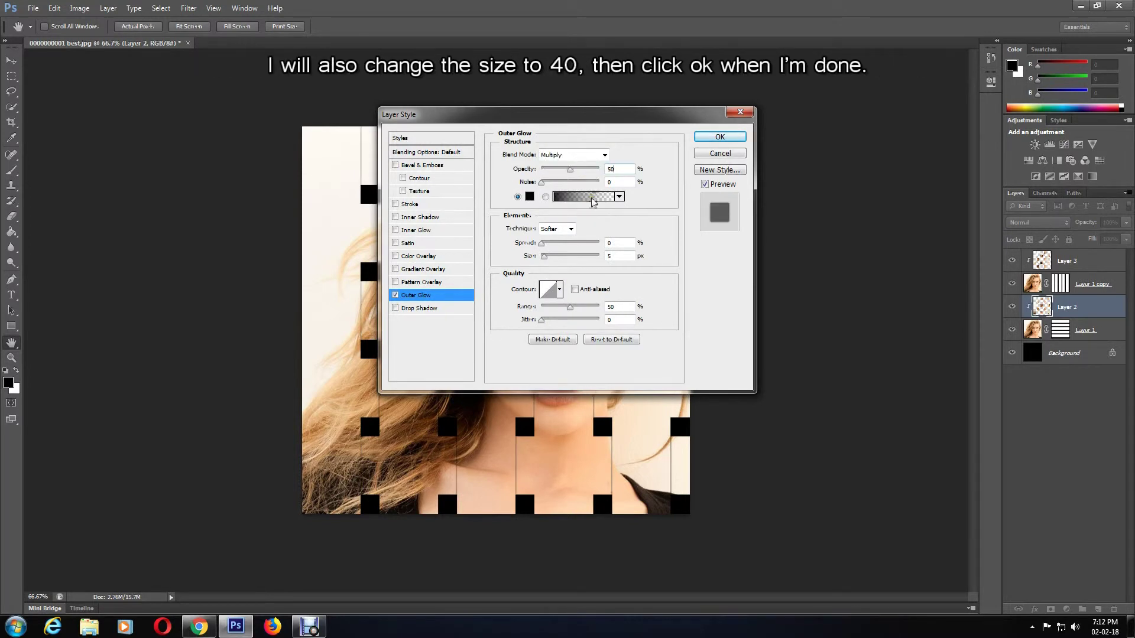
left_click(626, 257)
type("0")
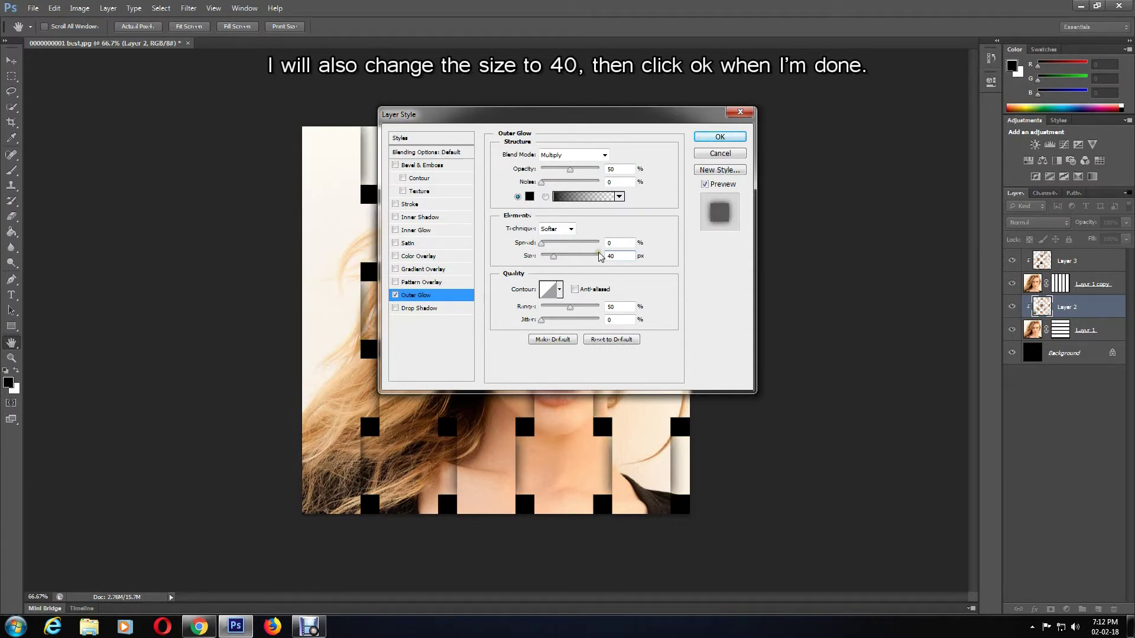
left_click(706, 144)
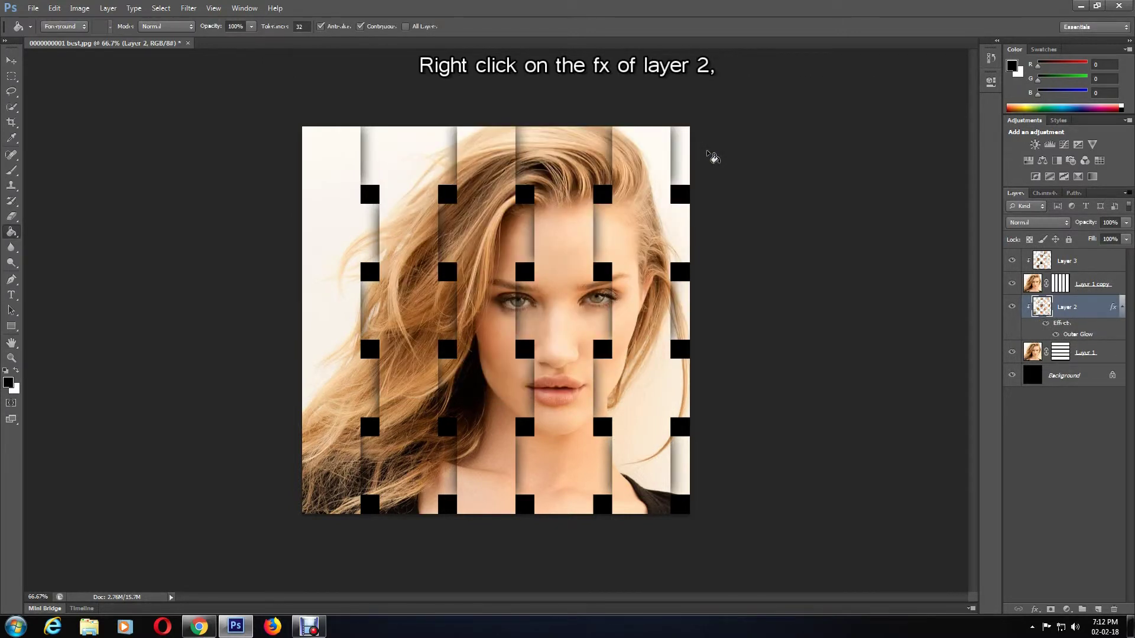
Step: Copy Layer 2's Outer Glow layer style and paste it onto Layer 3
right_click(1106, 308)
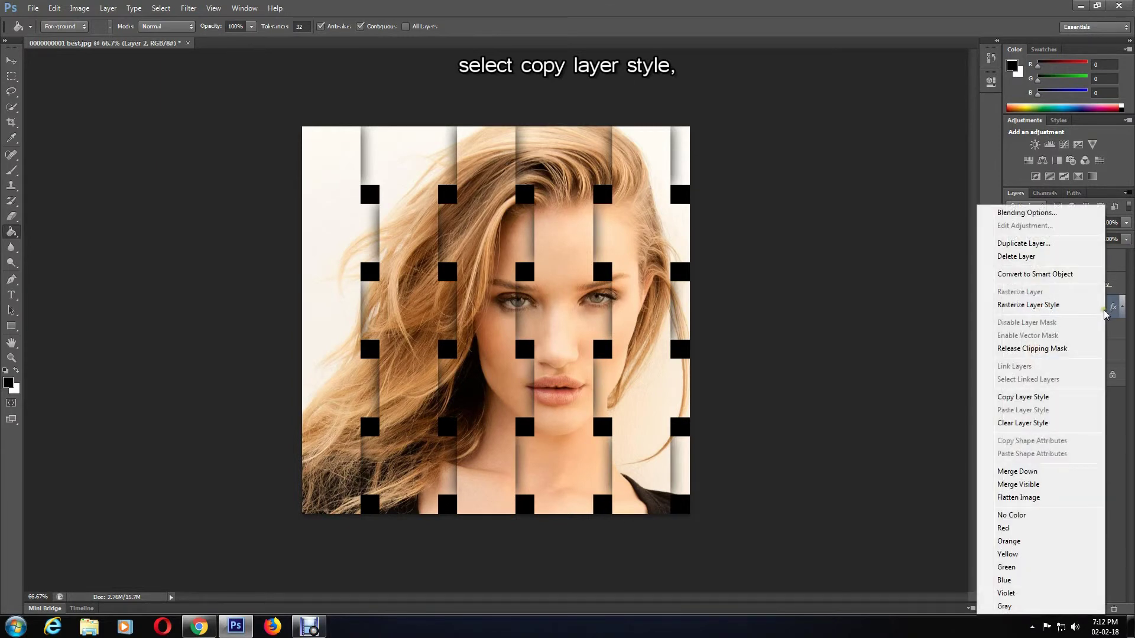
left_click(1047, 398)
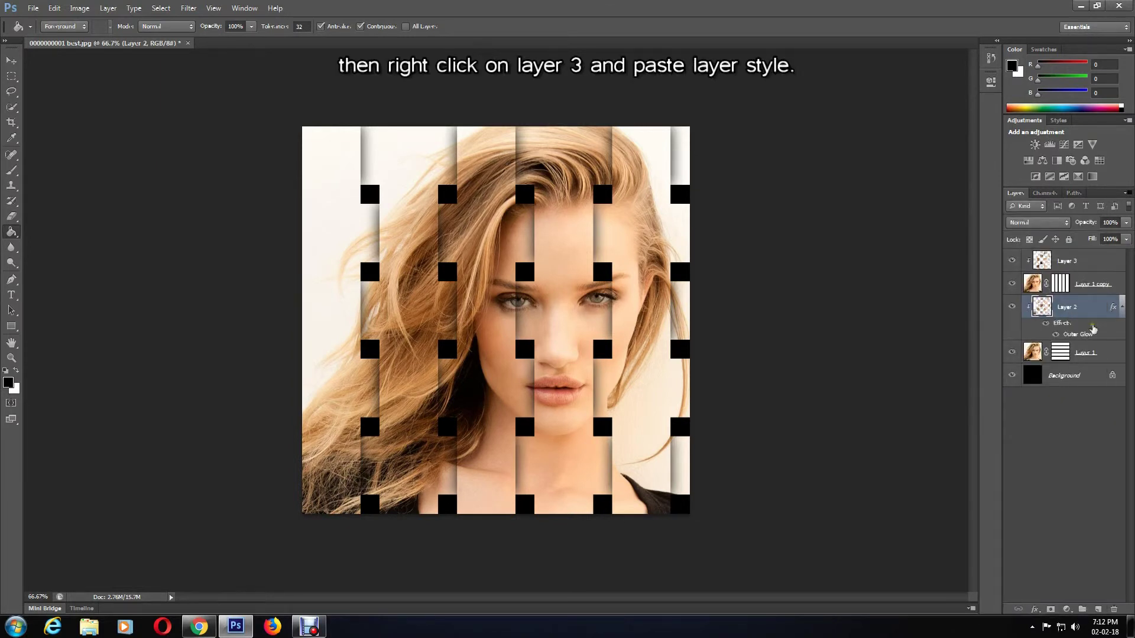
left_click(1085, 262)
right_click(1104, 263)
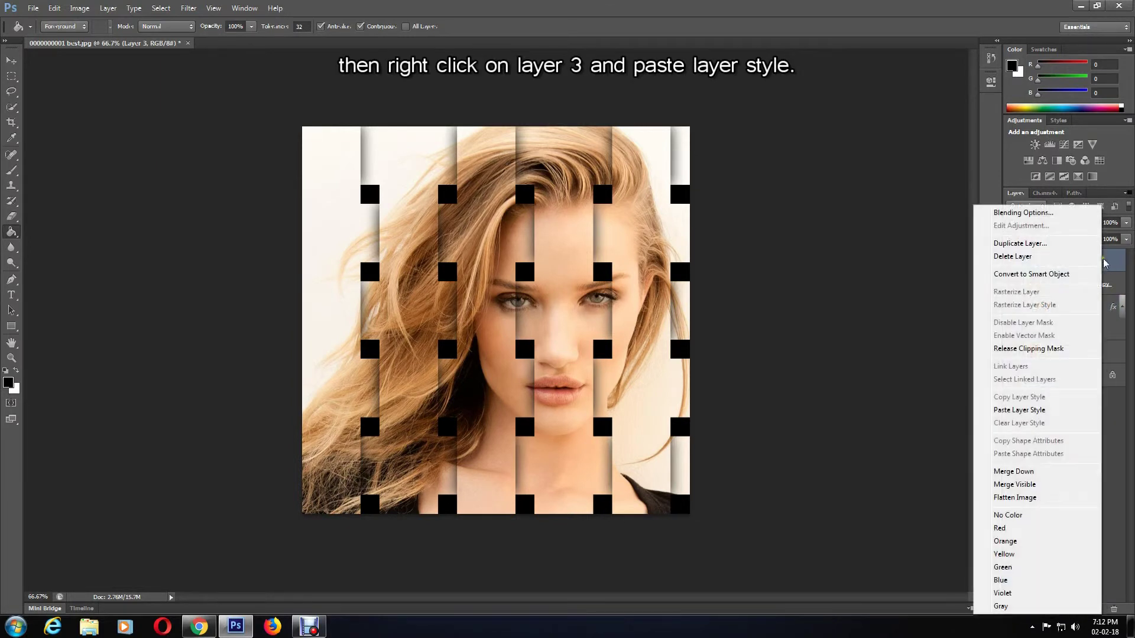
left_click(1039, 415)
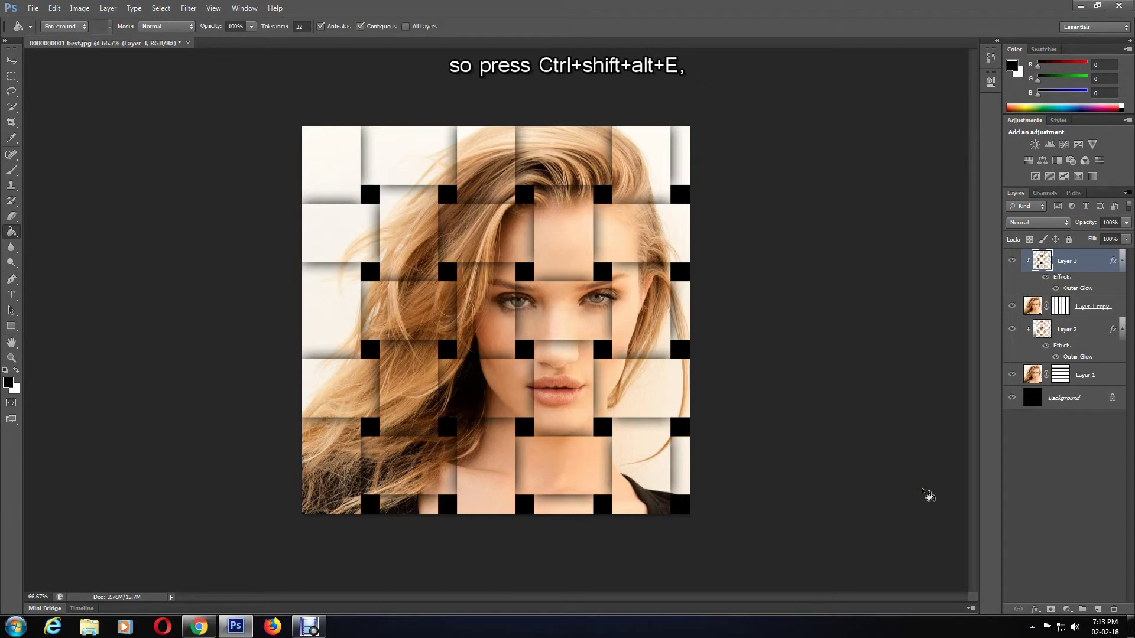
Step: Stamp visible layers into Layer 4 and apply a Burlap Texturizer from Filter Gallery
key("ctrl+shift+alt+e")
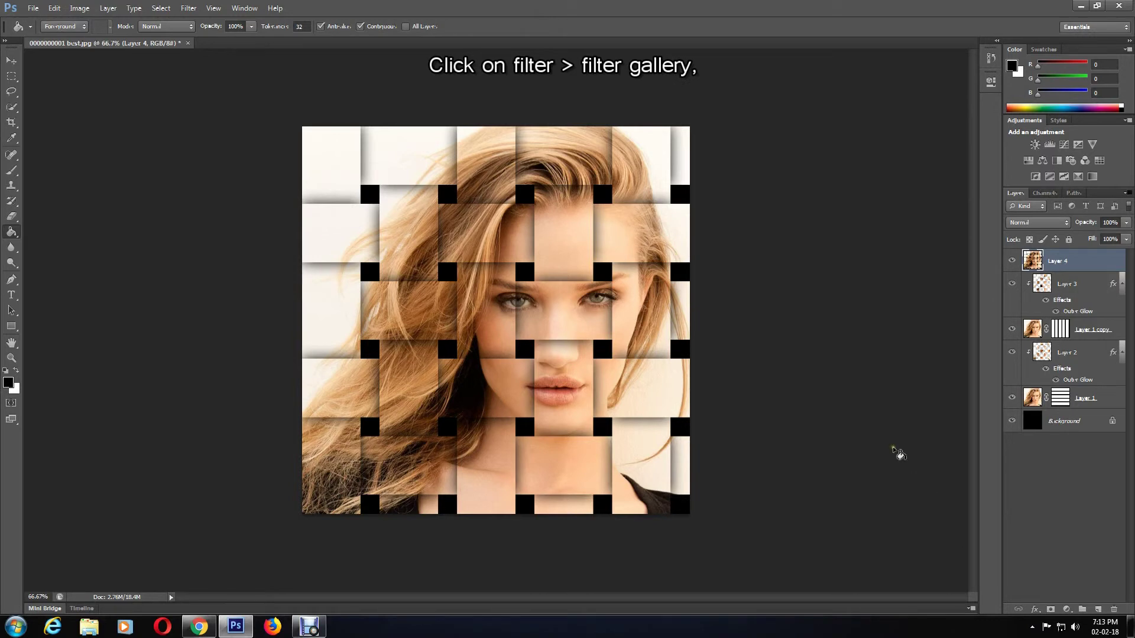
left_click(189, 8)
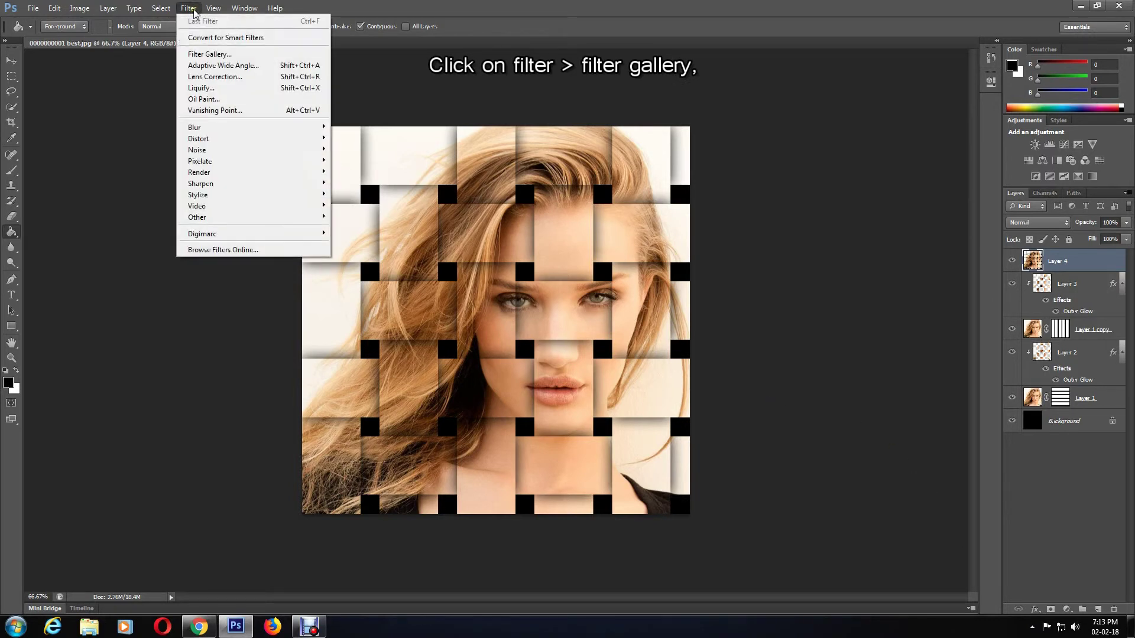
left_click(215, 55)
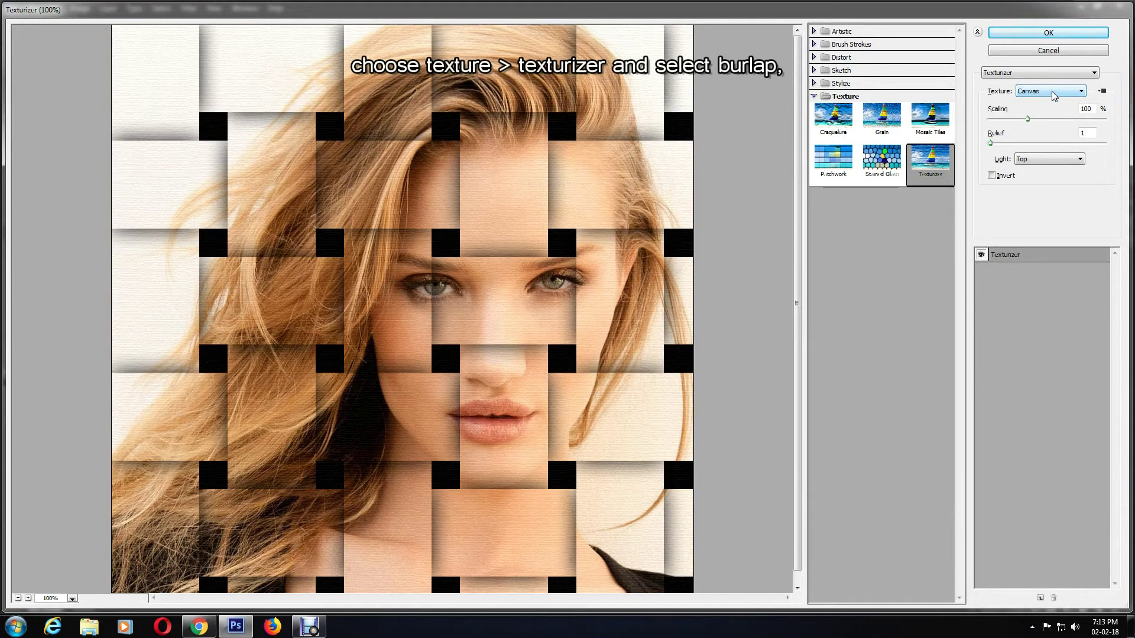
left_click(1053, 94)
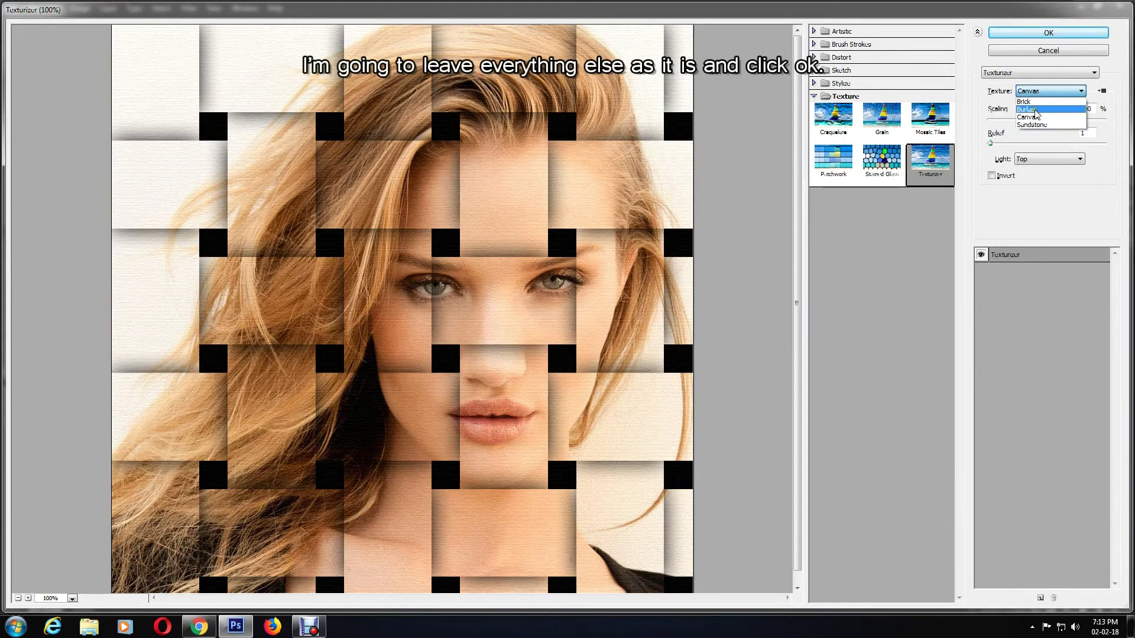
left_click(1069, 112)
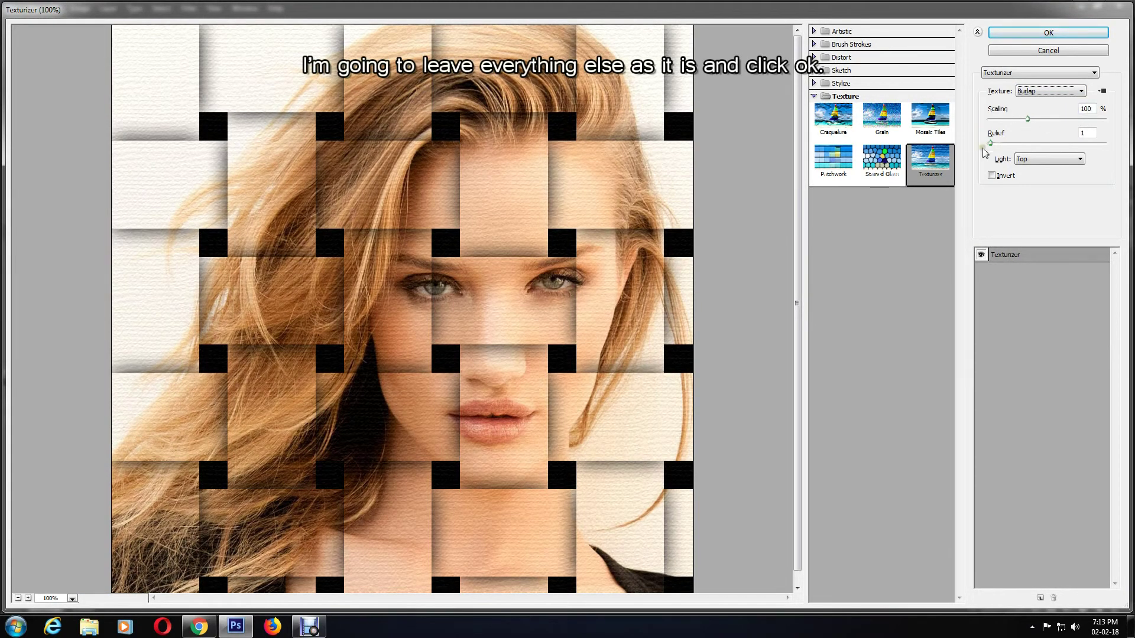
left_click(1044, 36)
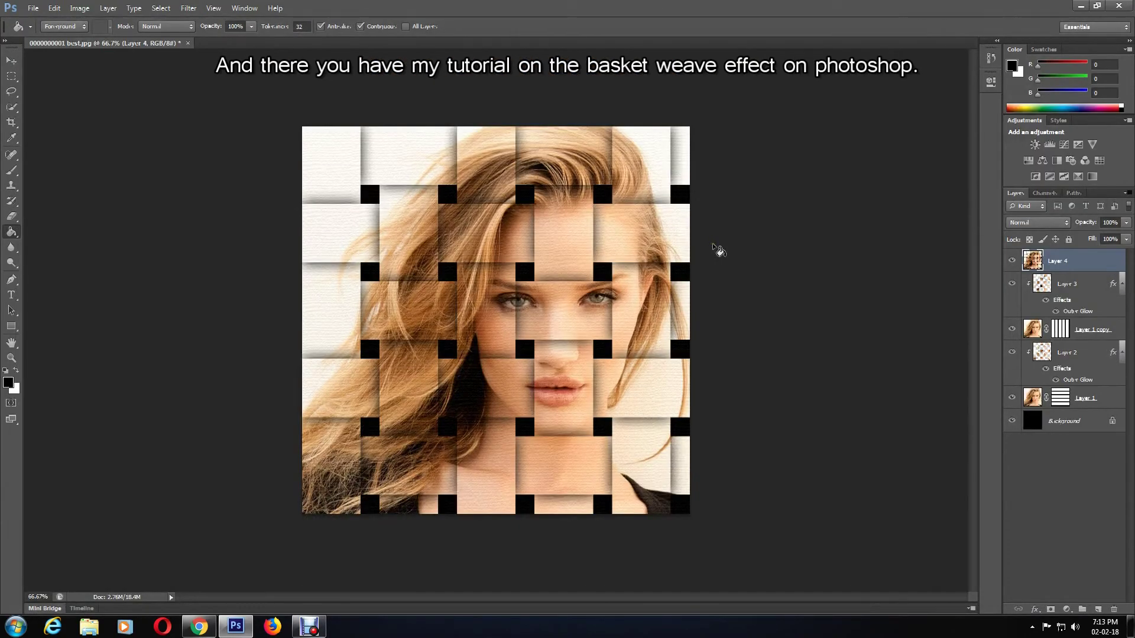